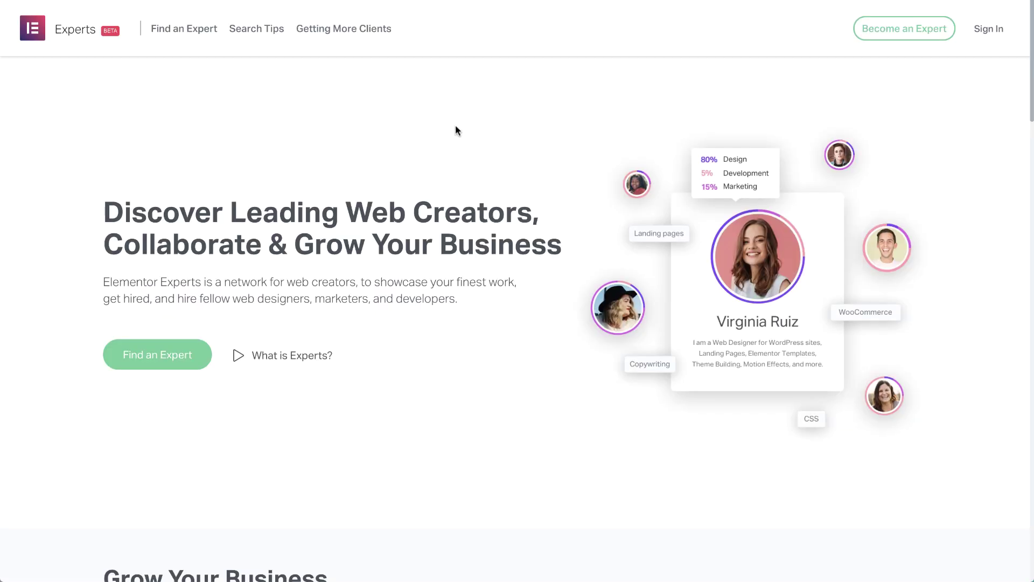
- Browse all experts filtered to Design expertise
click(183, 32)
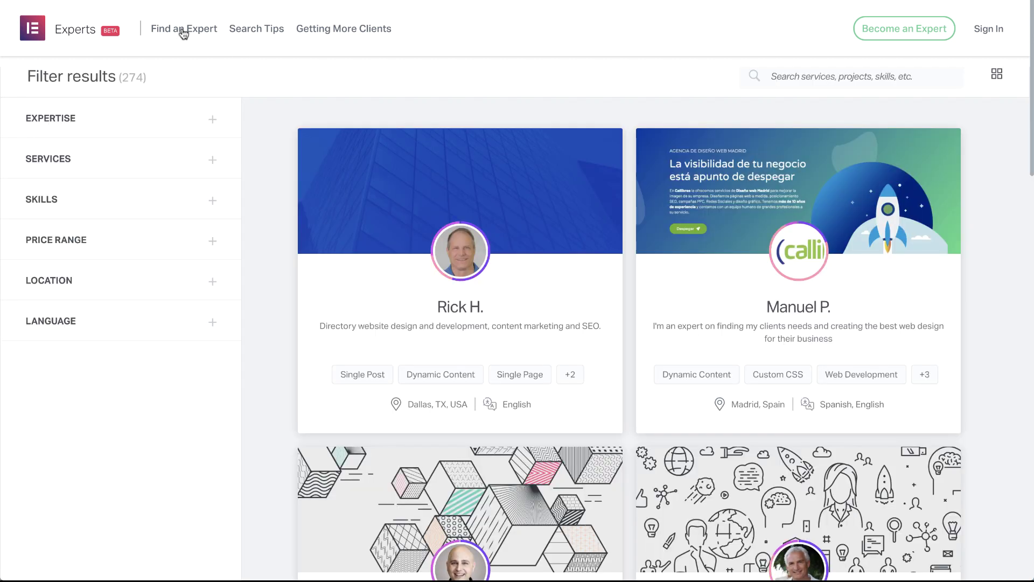
click(134, 112)
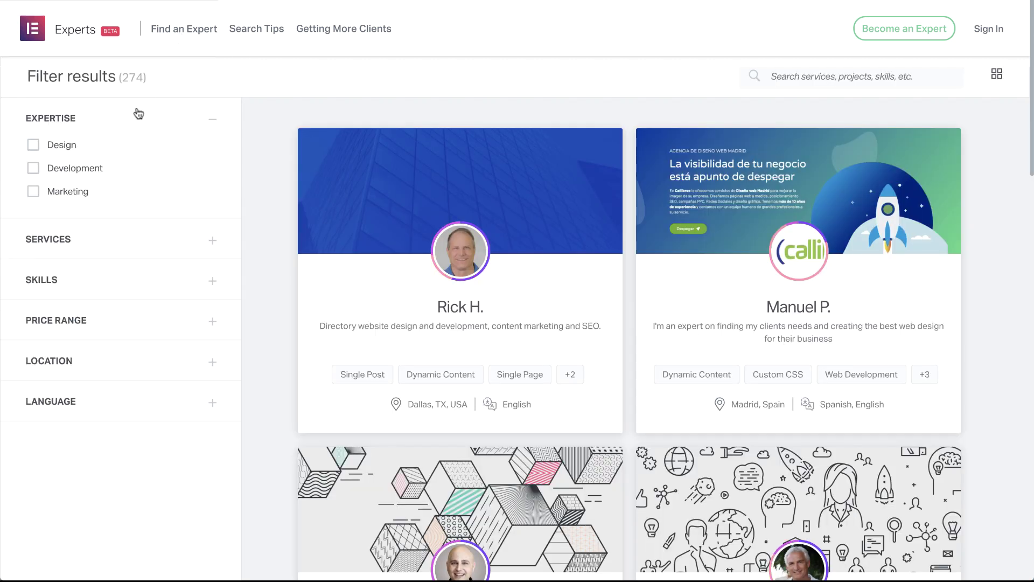
click(82, 151)
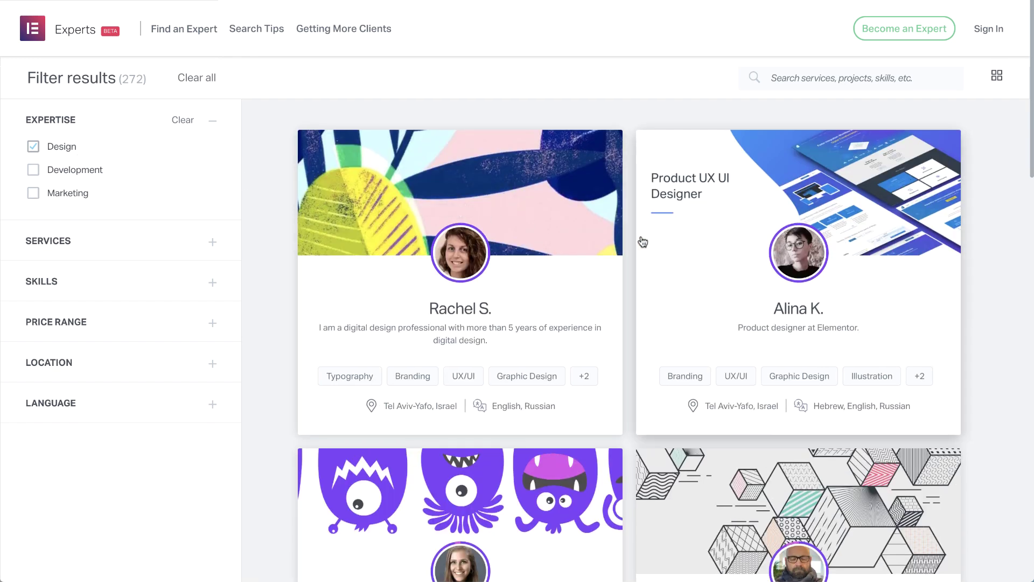
- View the Product UX UI Designer's services, such as Landing Page from $1.500, then dismiss the contact form
click(686, 249)
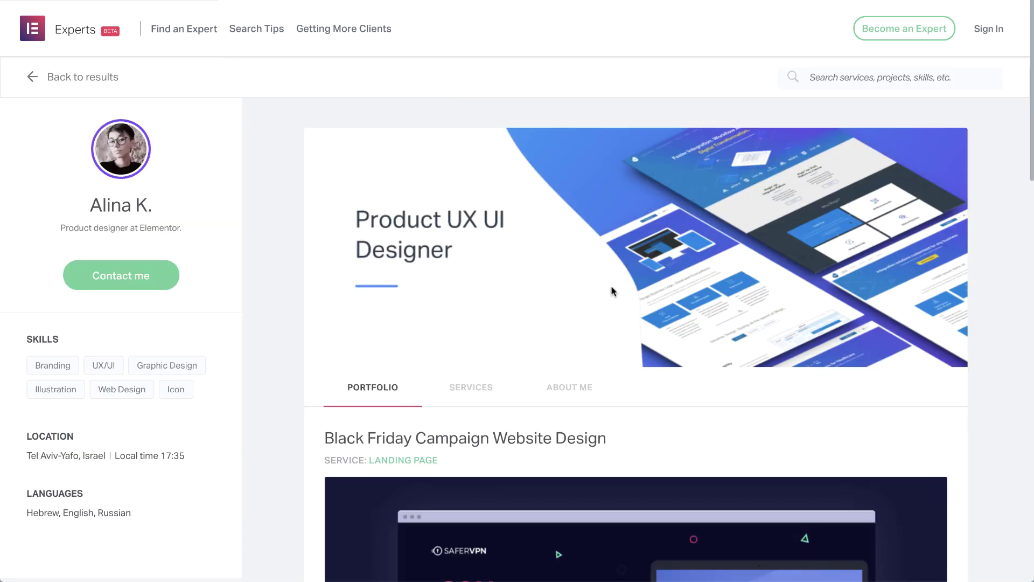
click(455, 385)
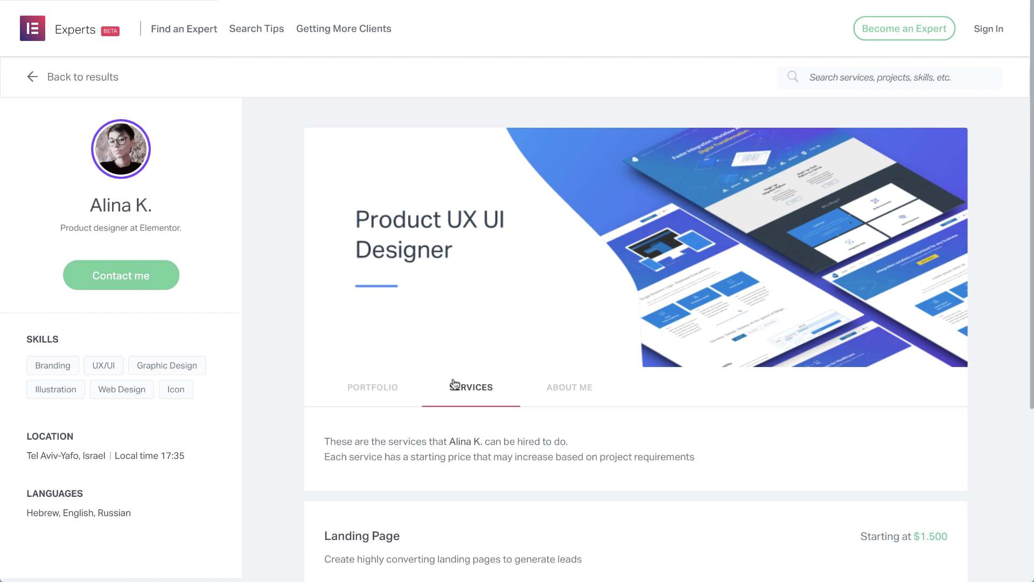
click(154, 268)
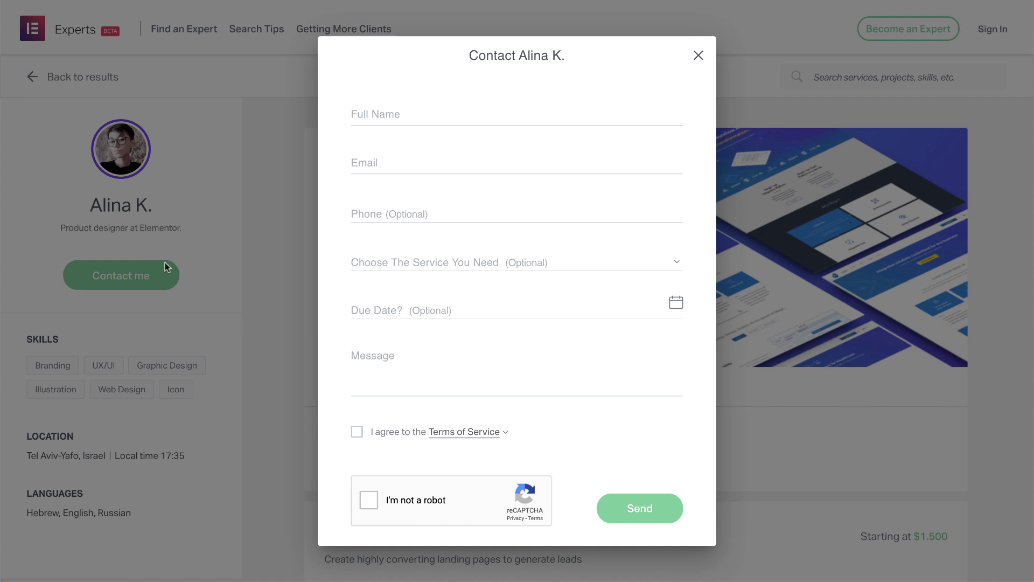
click(698, 55)
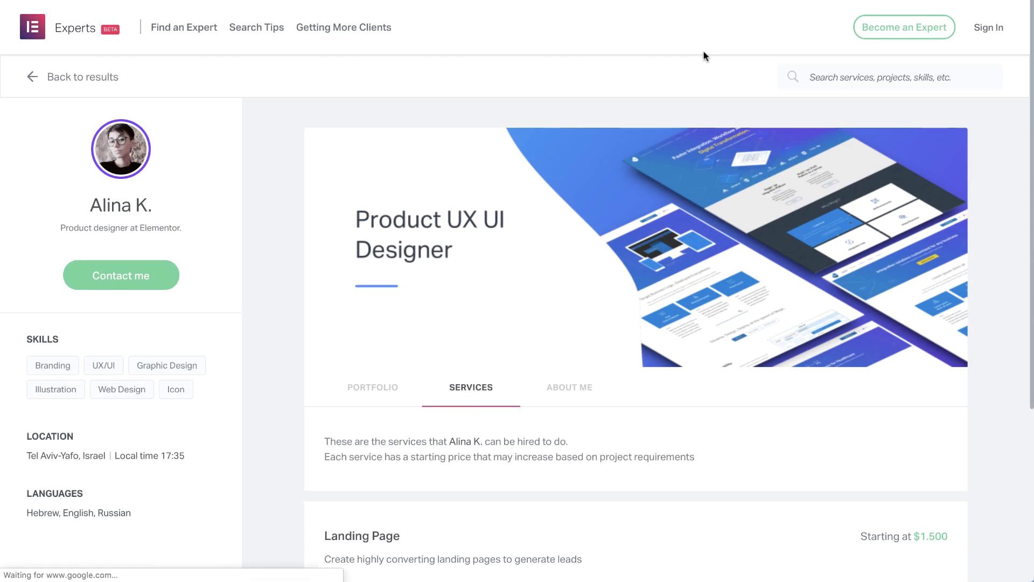
- Return to the Experts homepage and dismiss the Become an Expert connection page
click(85, 30)
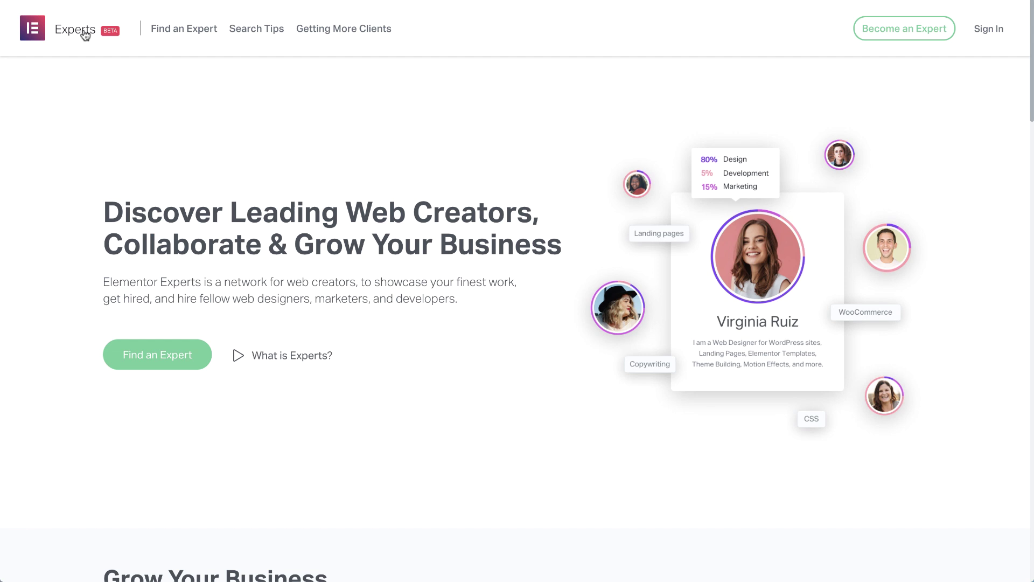
click(905, 30)
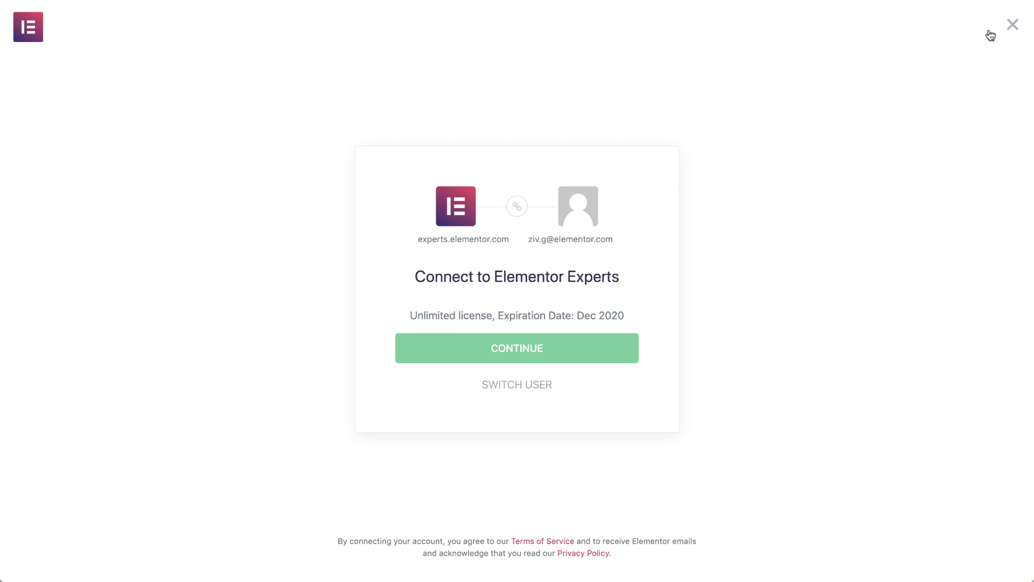
click(1012, 24)
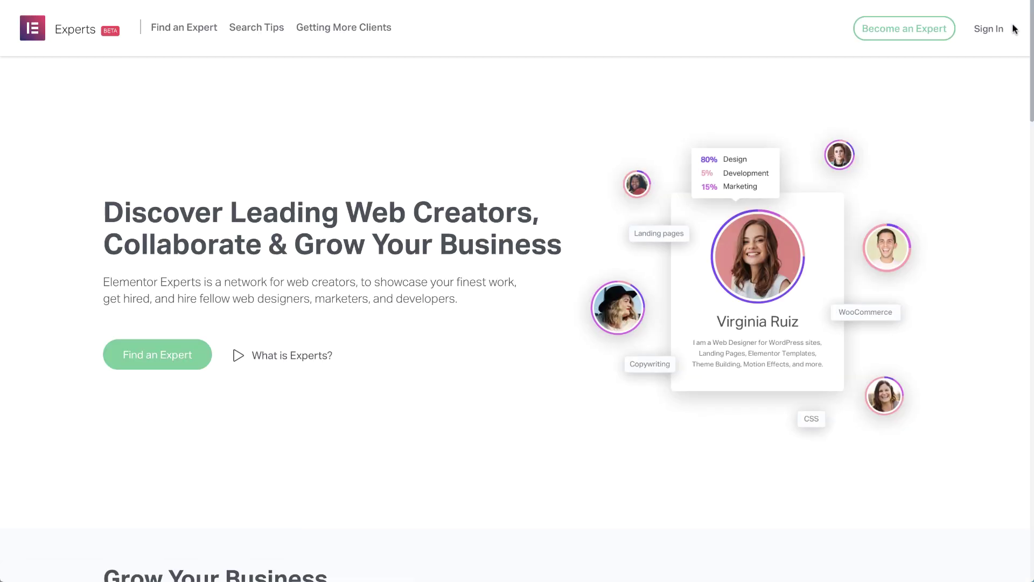
- Browse all 274 experts and reveal the Design, Development and Marketing expertise filters
click(153, 357)
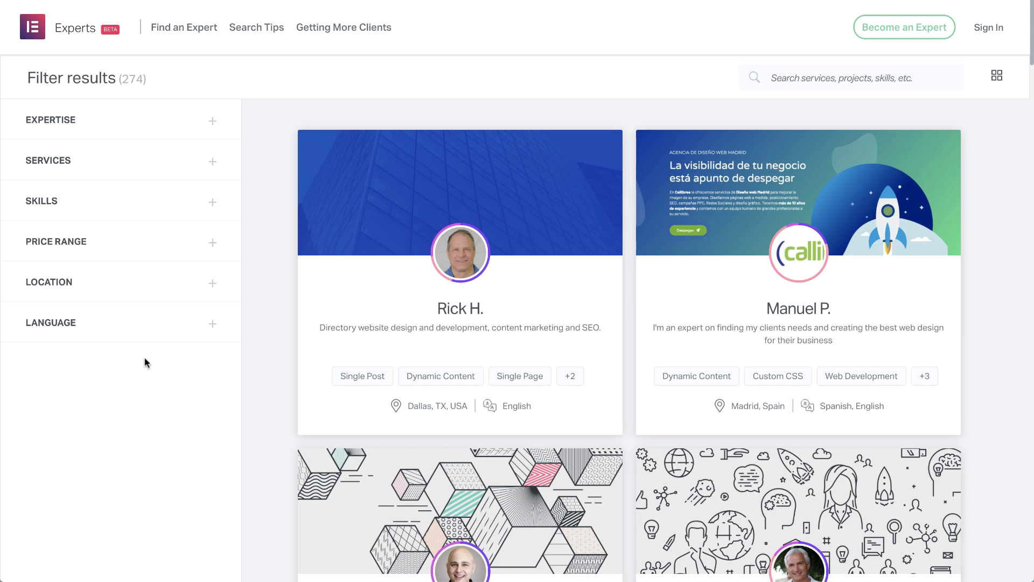
scroll(260, 364, down, 3)
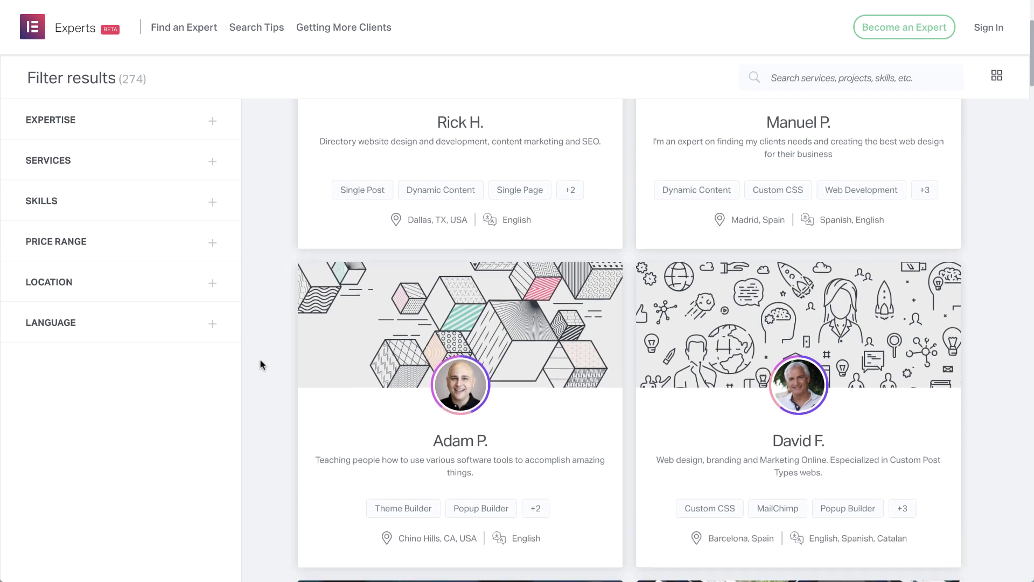
scroll(260, 364, down, 7)
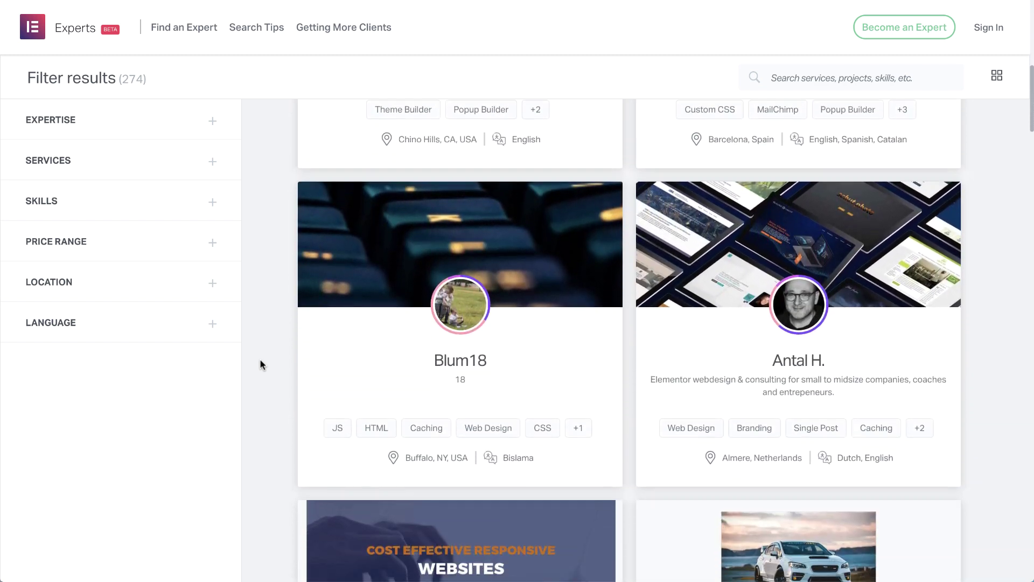
scroll(259, 364, down, 7)
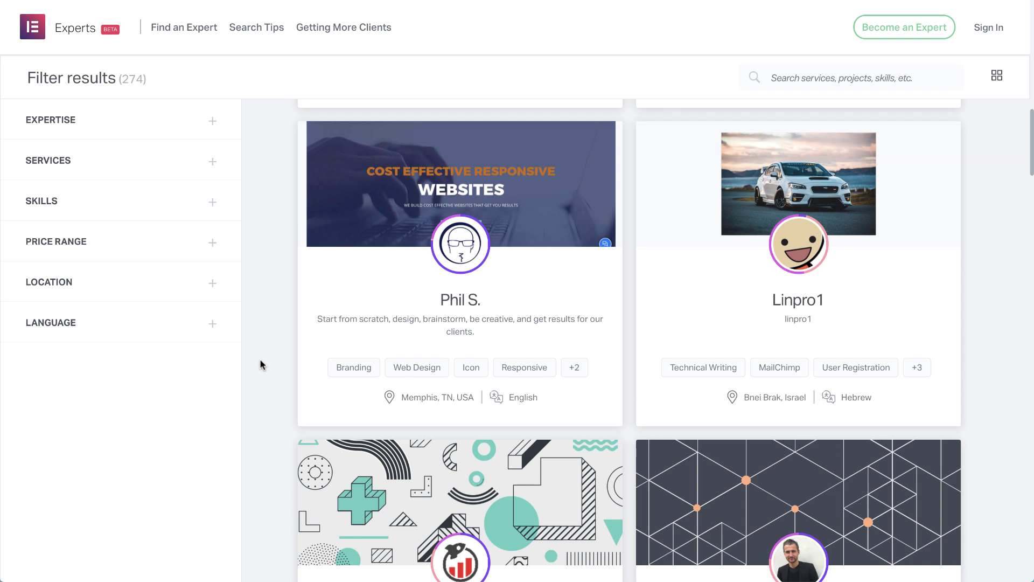
click(156, 125)
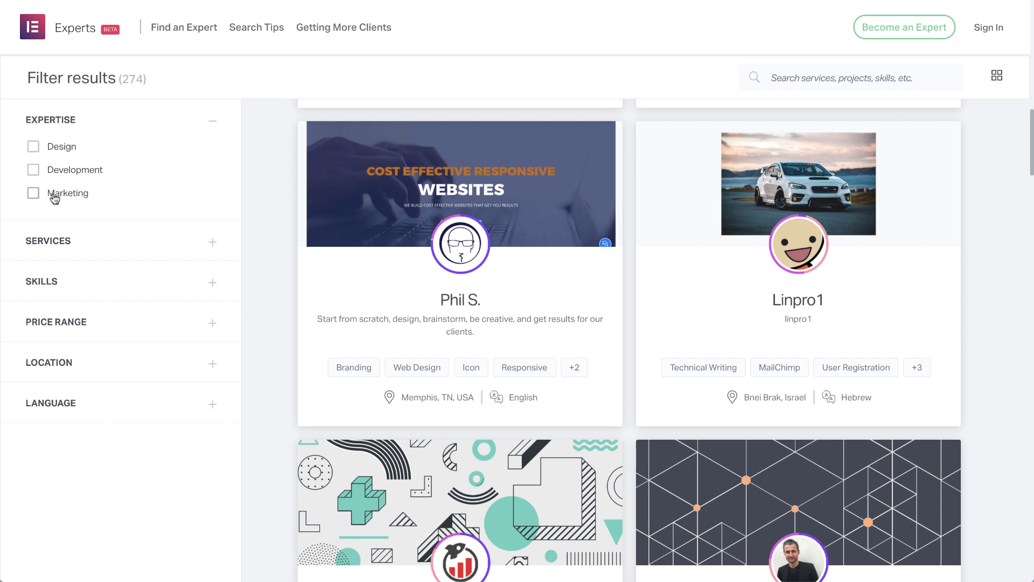
- Filter experts by Design expertise and the Landing Page service, leaving 15 results
click(56, 149)
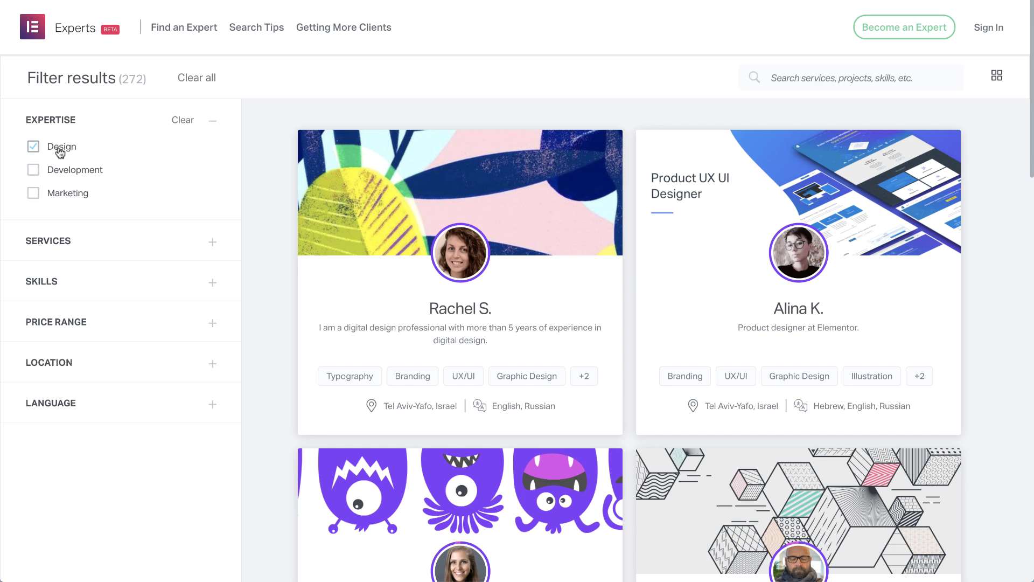
click(138, 239)
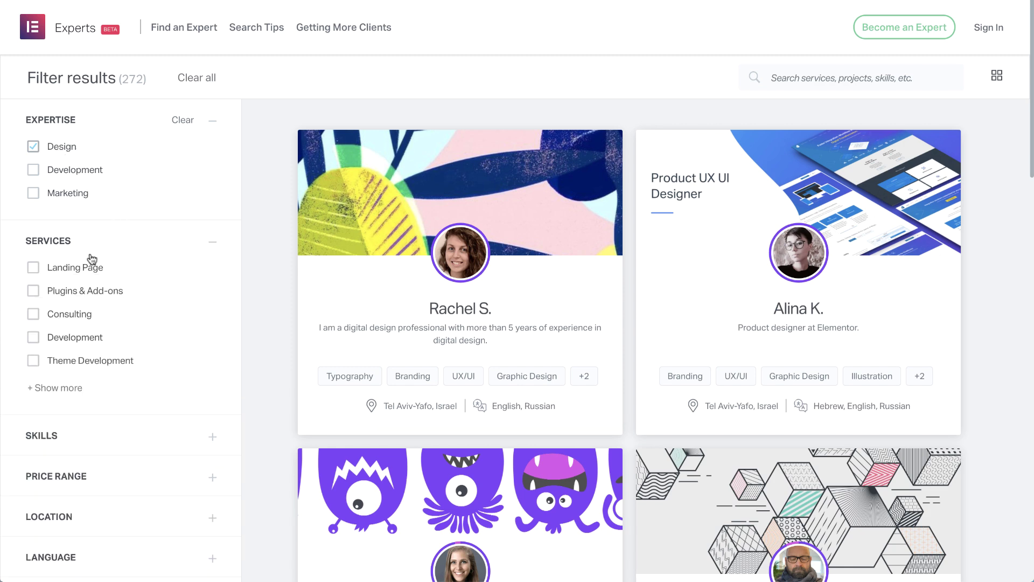
click(69, 268)
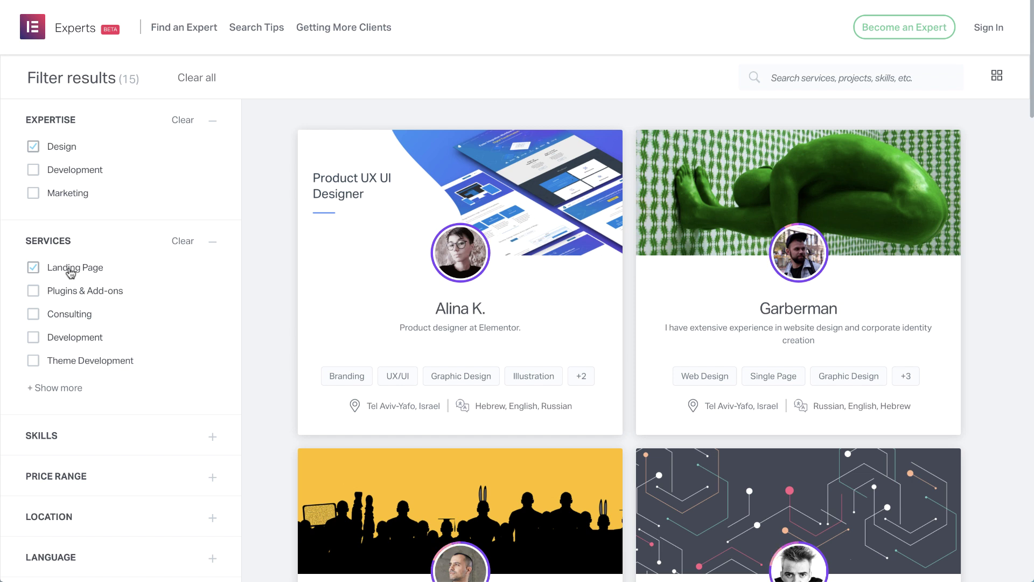
click(134, 237)
click(135, 118)
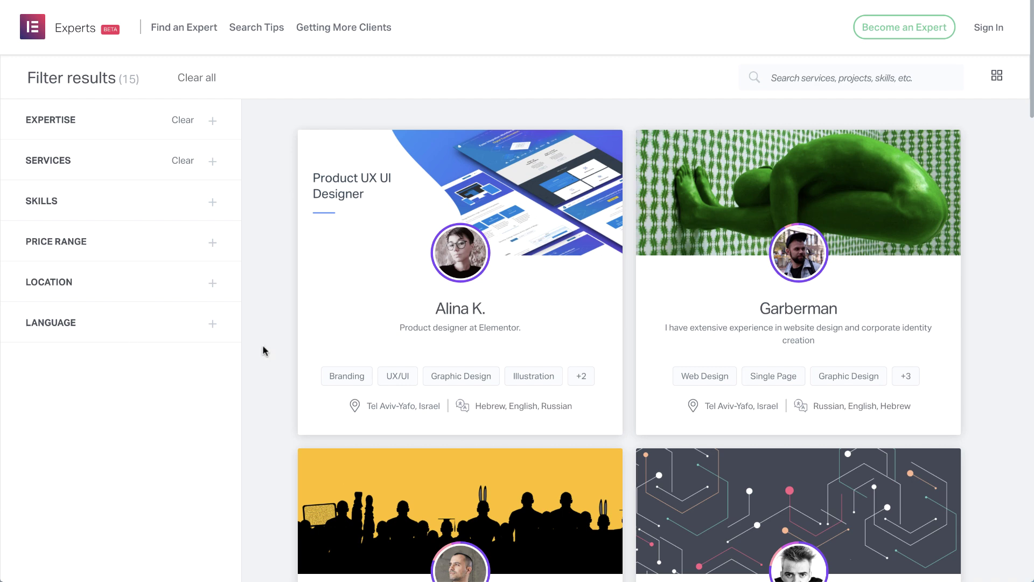
scroll(263, 346, down, 6)
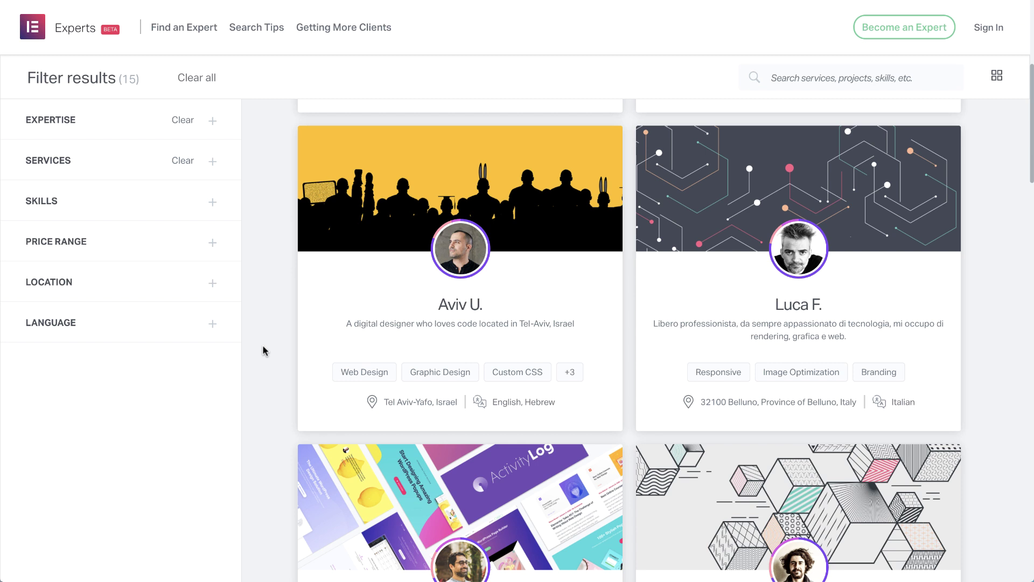
mouse_move(458, 269)
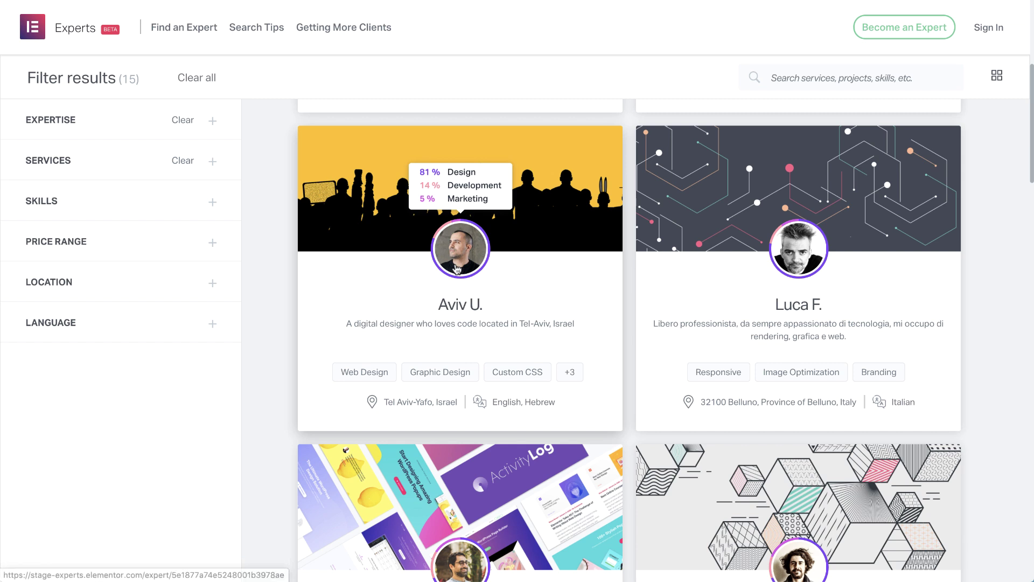
- Open the Tel Aviv digital designer's profile and enlarge the B-APPY portfolio image
click(458, 269)
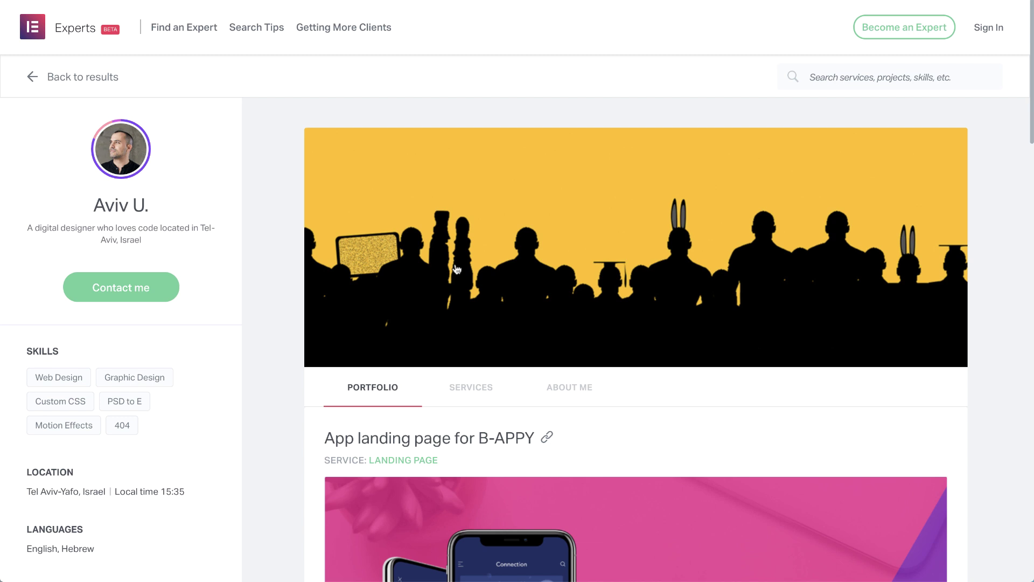
scroll(457, 269, down, 5)
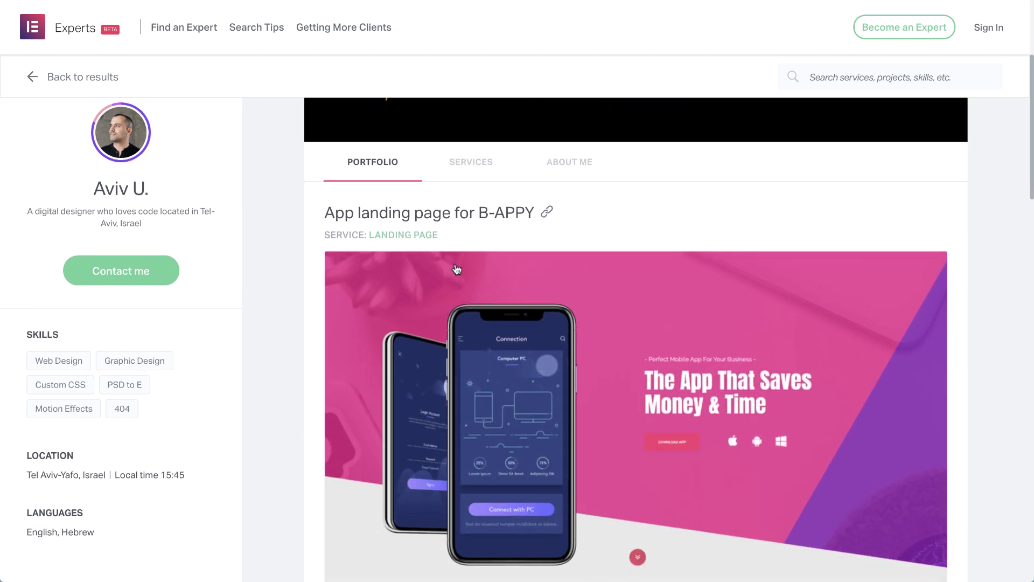
click(486, 356)
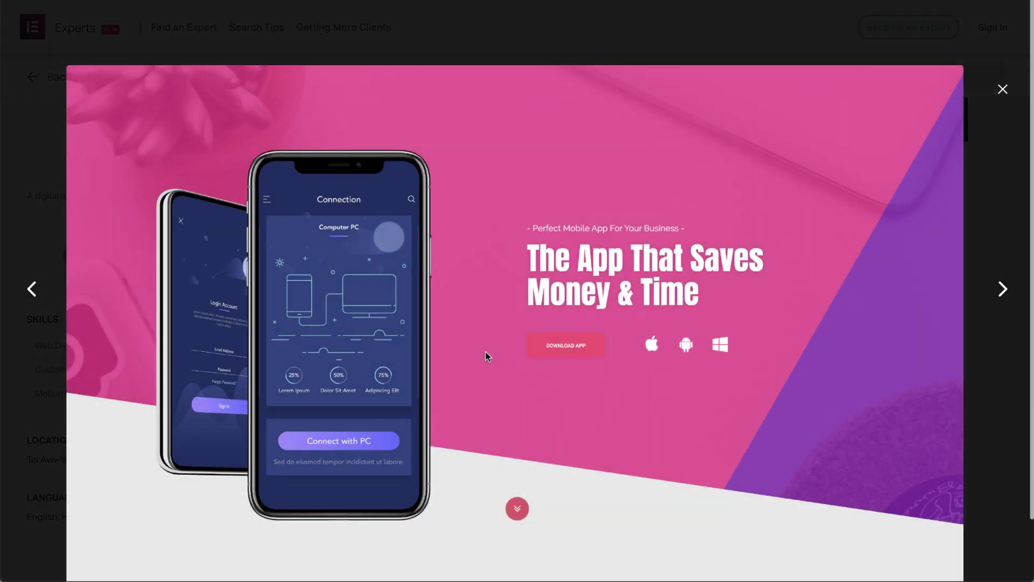
- View the next two B-APPY screenshots, close the gallery and scroll the portfolio
click(1001, 290)
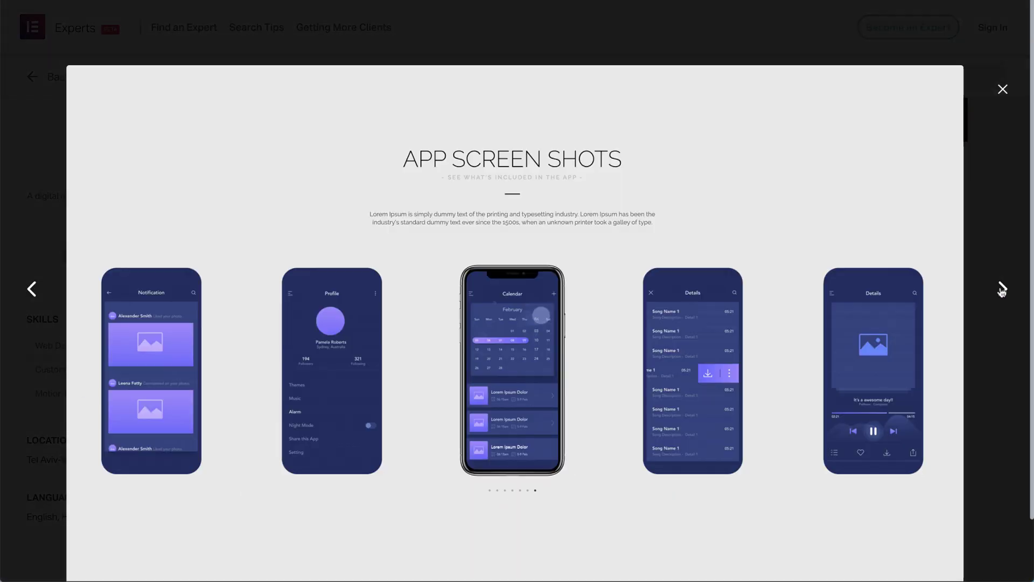
click(1001, 289)
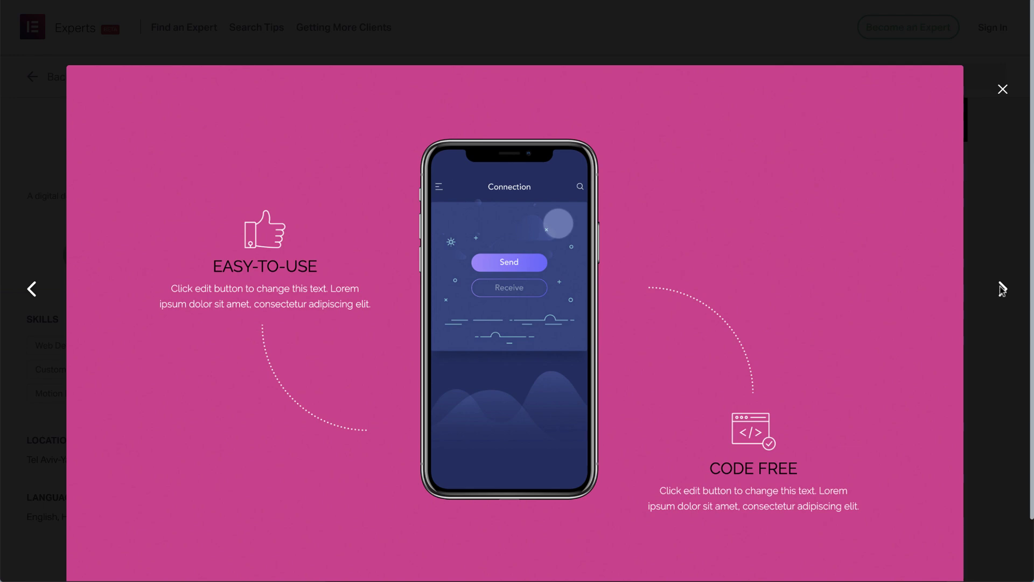
click(1003, 89)
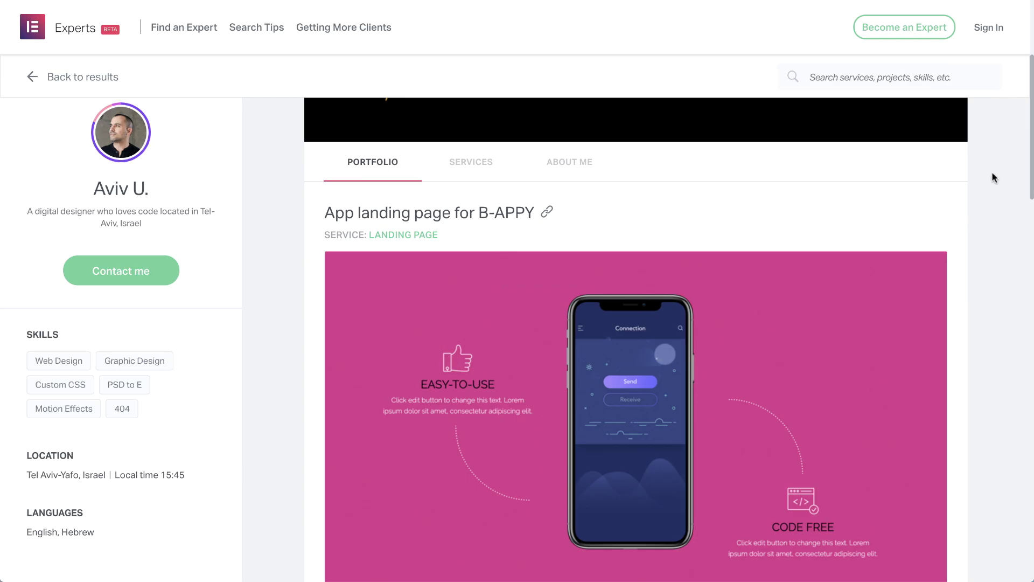
scroll(993, 181, down, 5)
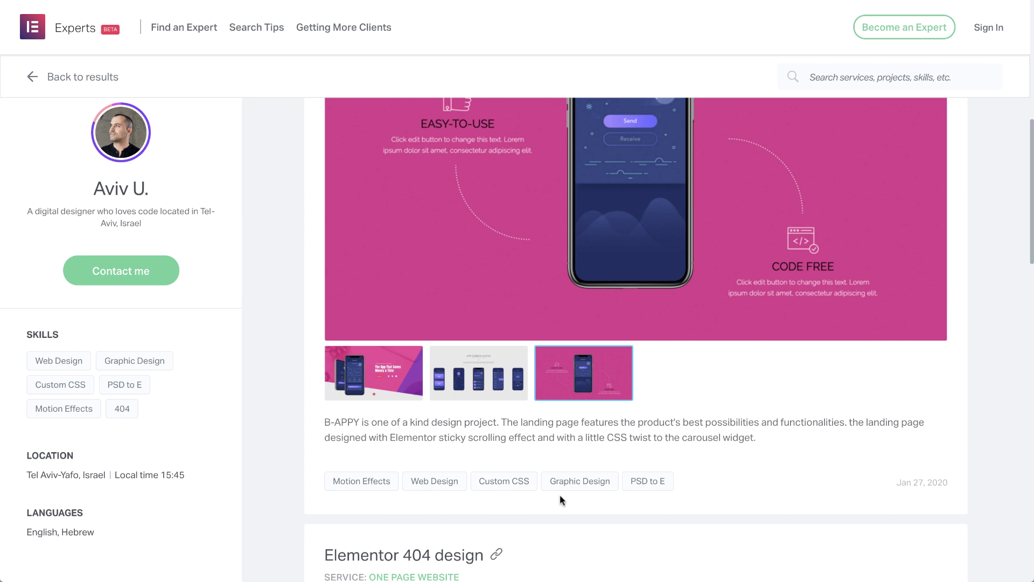
mouse_move(124, 138)
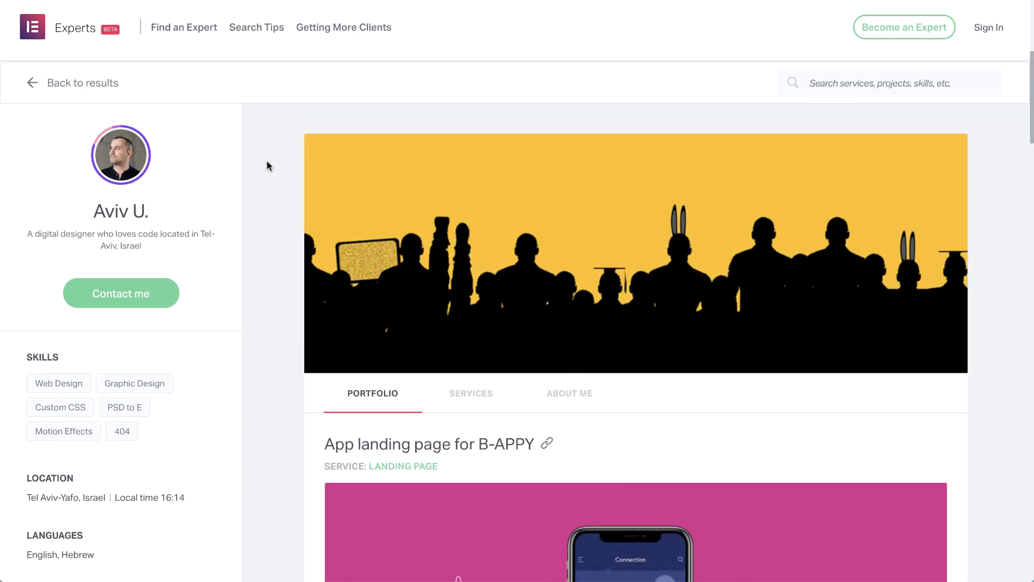
- Check the designer's Services and About Me sections, then open the Contact me form
scroll(267, 162, down, 1)
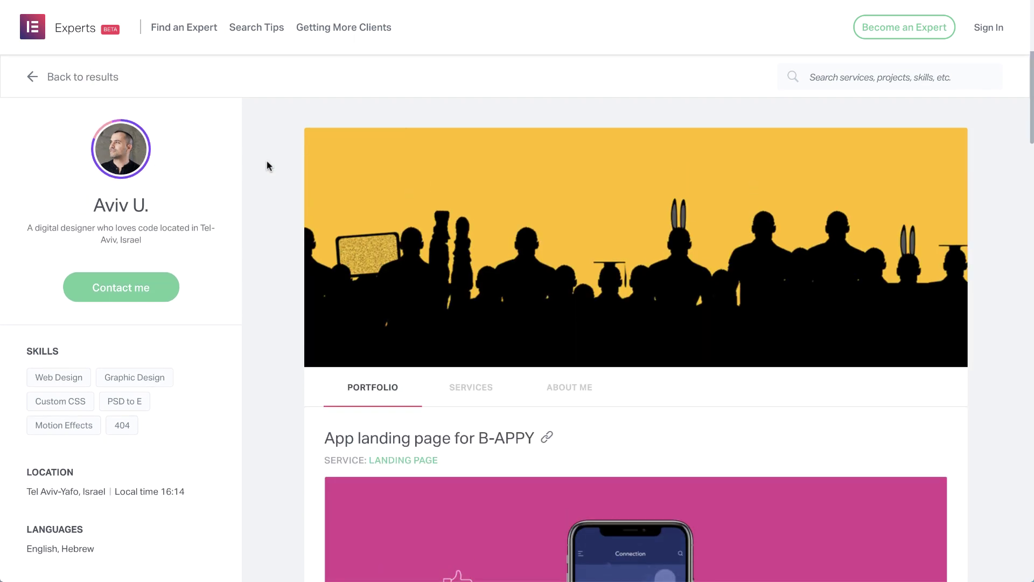
click(469, 389)
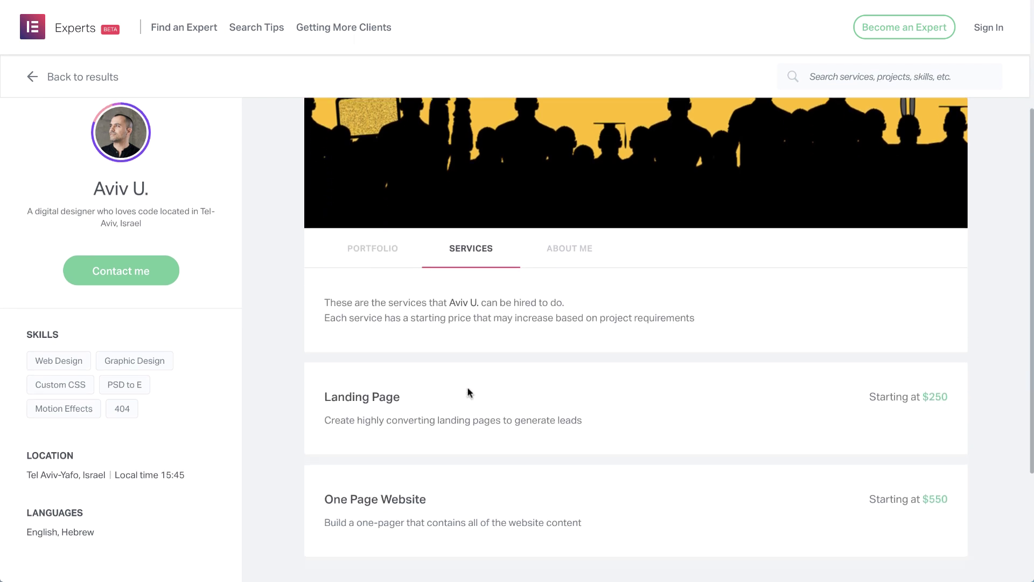
scroll(467, 392, down, 2)
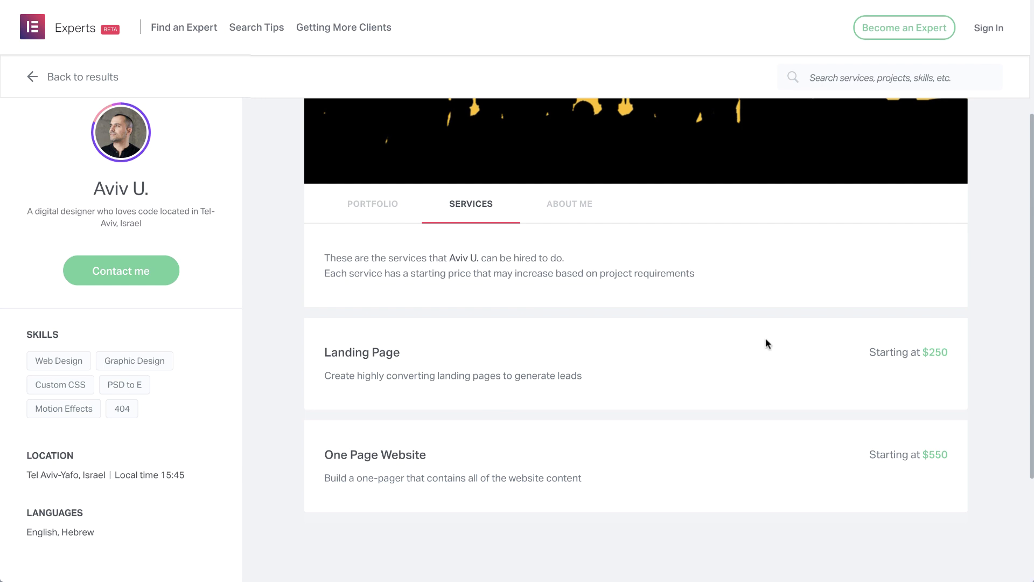
click(560, 203)
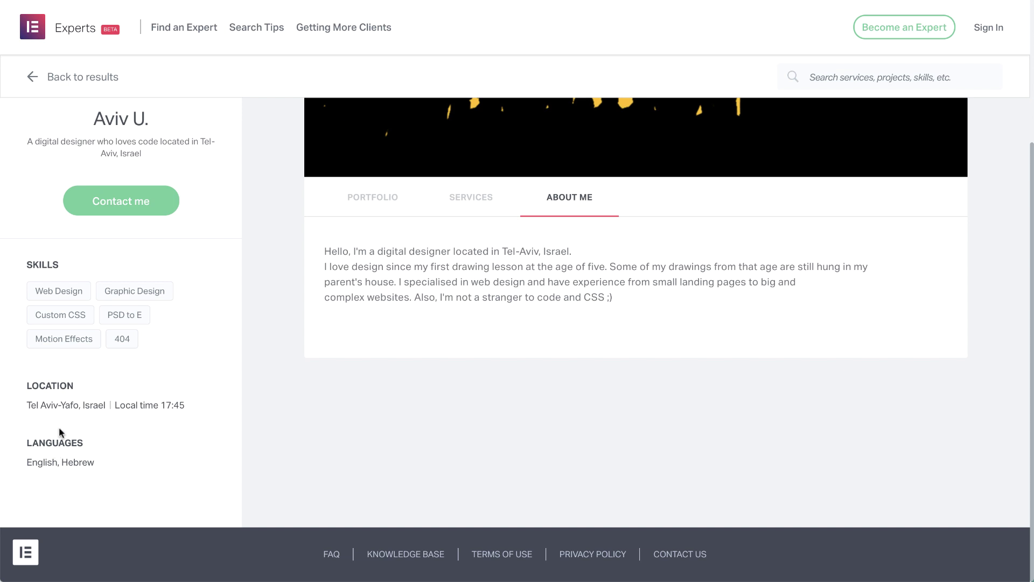
click(109, 208)
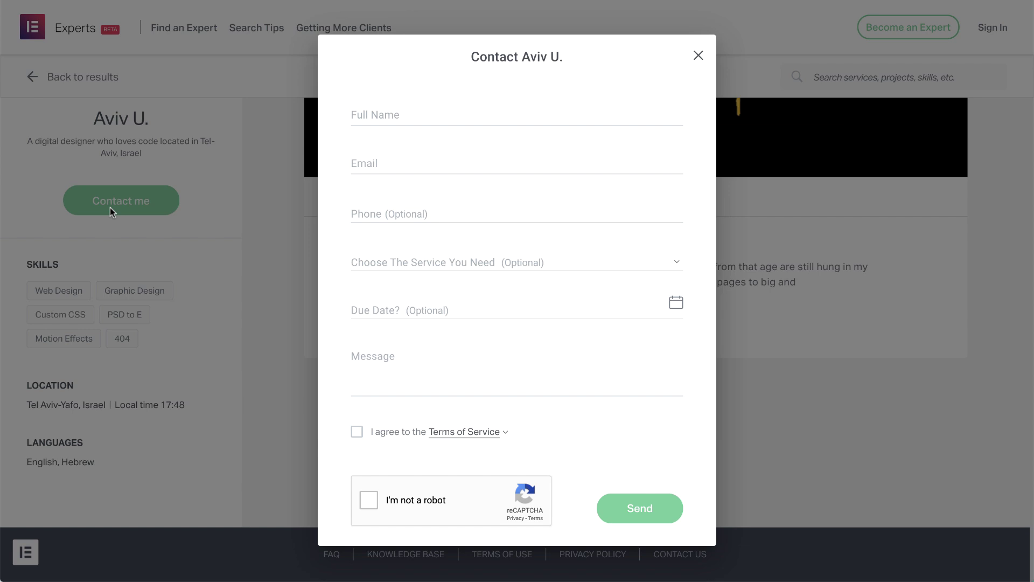
- Close the contact form to return to the About Me bio
click(696, 57)
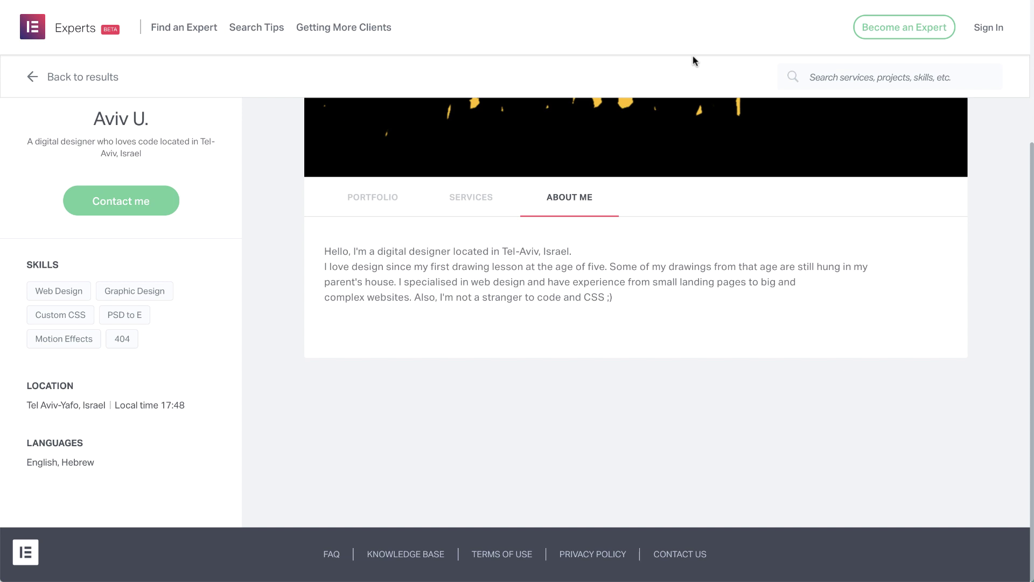
- Sign in, connect the account to Elementor Experts and start creating a profile
click(986, 36)
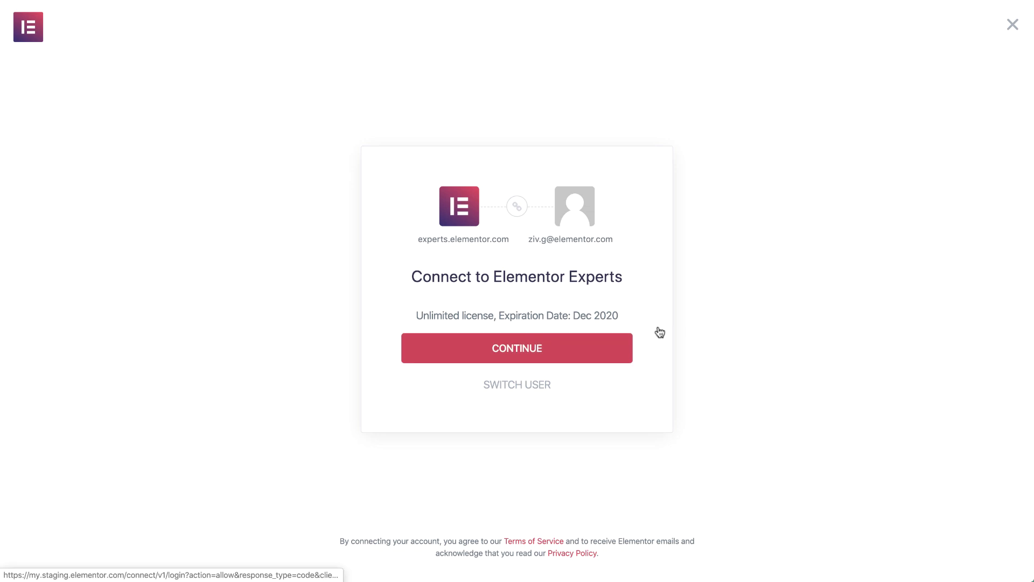
click(570, 360)
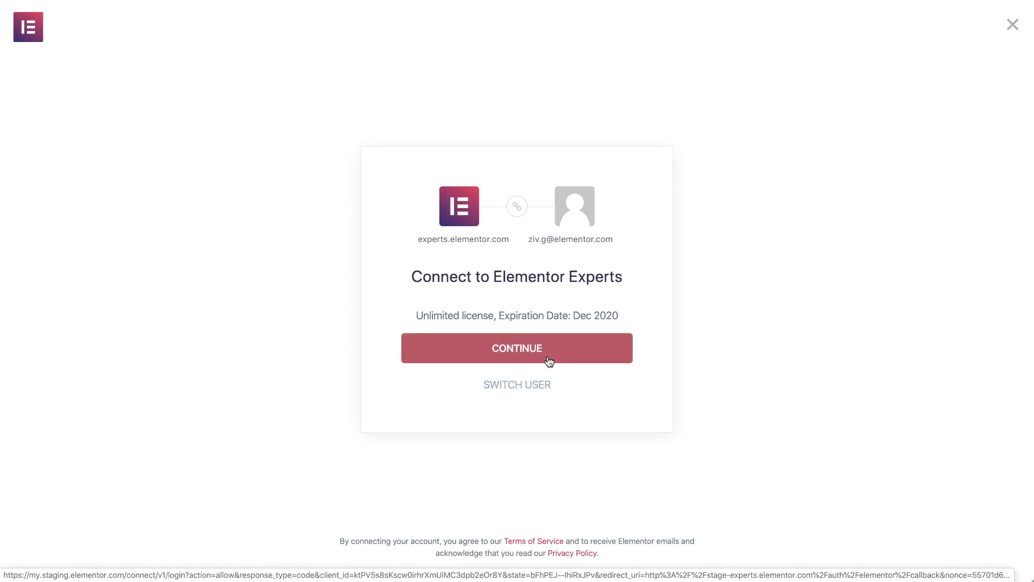
click(550, 361)
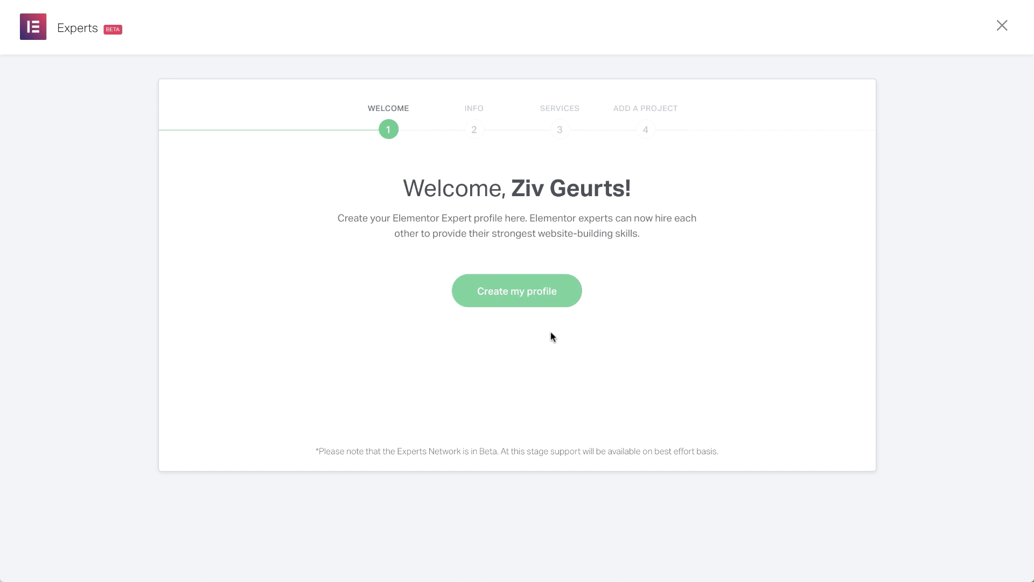
click(546, 304)
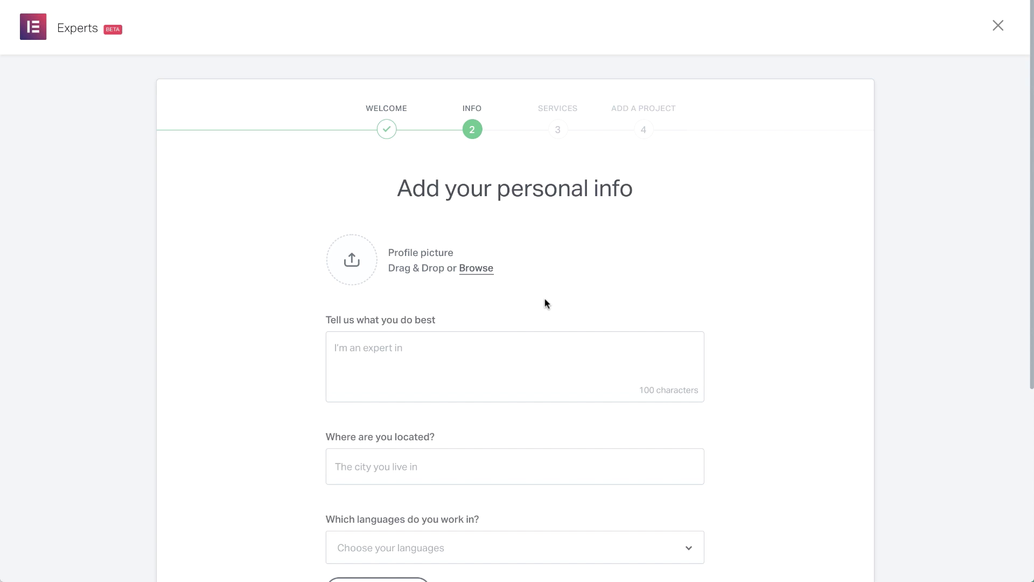
- Upload a portrait photo as profile picture, cropped around the face at 142% zoom
click(353, 263)
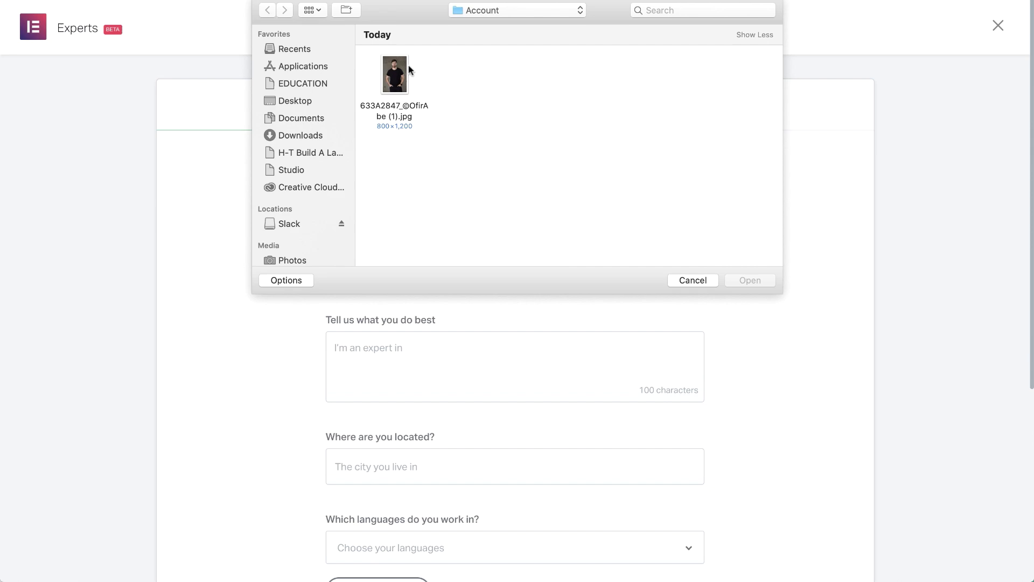
click(402, 66)
click(741, 284)
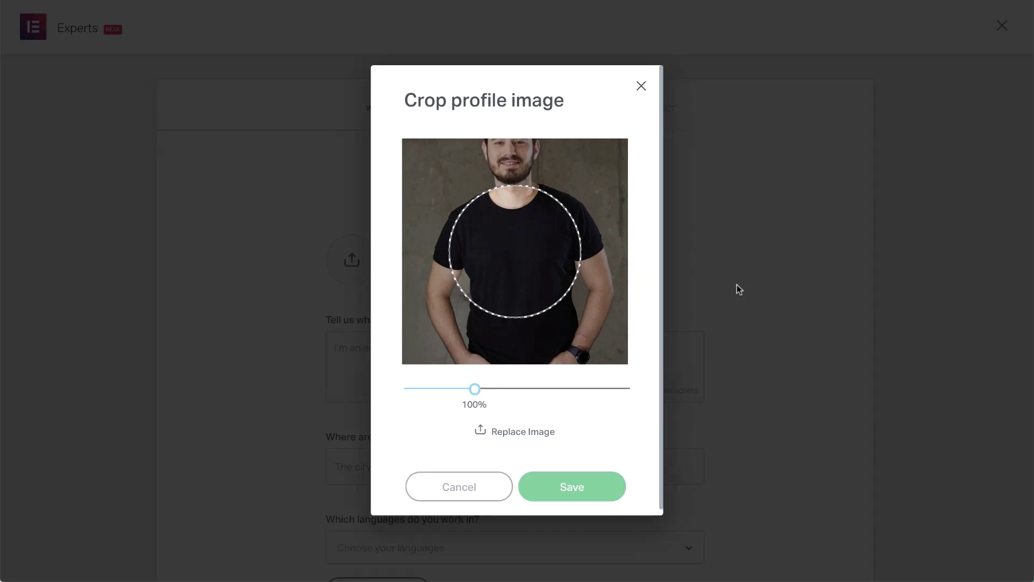
drag(477, 388, 508, 390)
drag(522, 249, 518, 386)
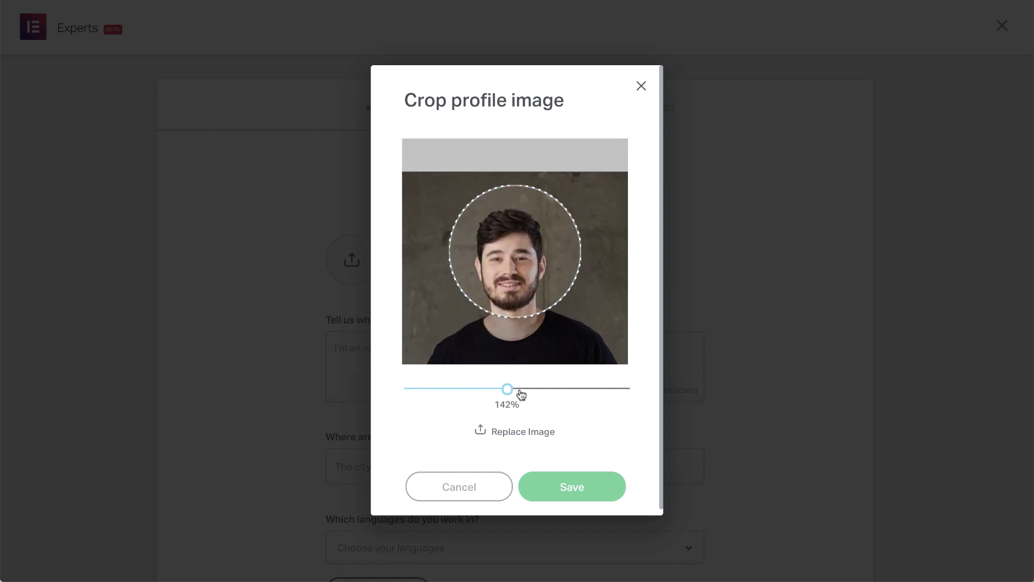
click(557, 491)
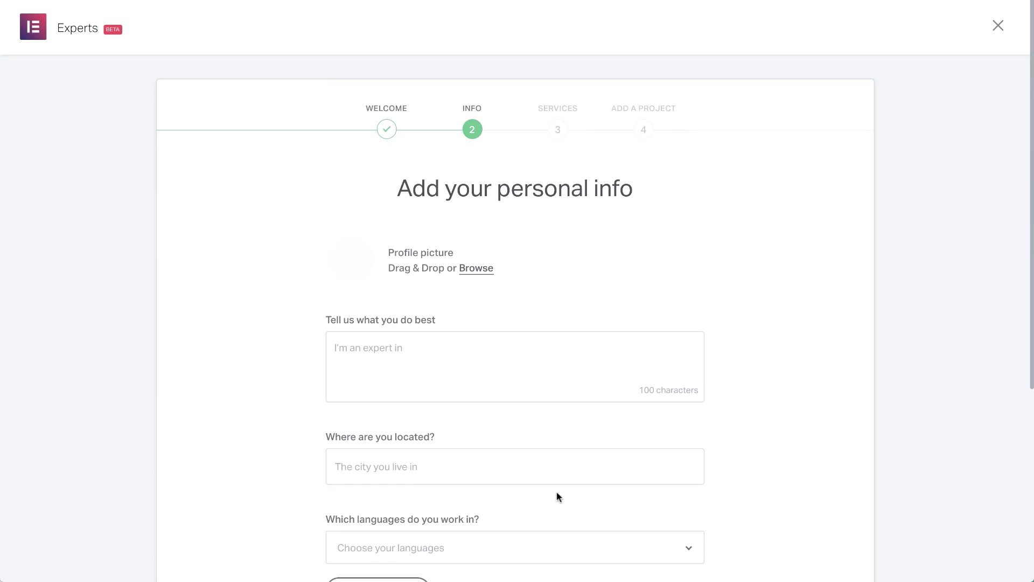
- Enter the bio 'I am an avid Web Designer with lots of experience creating WP websites' and location Tel Aviv-Yafo, Israel
text(I am an a)
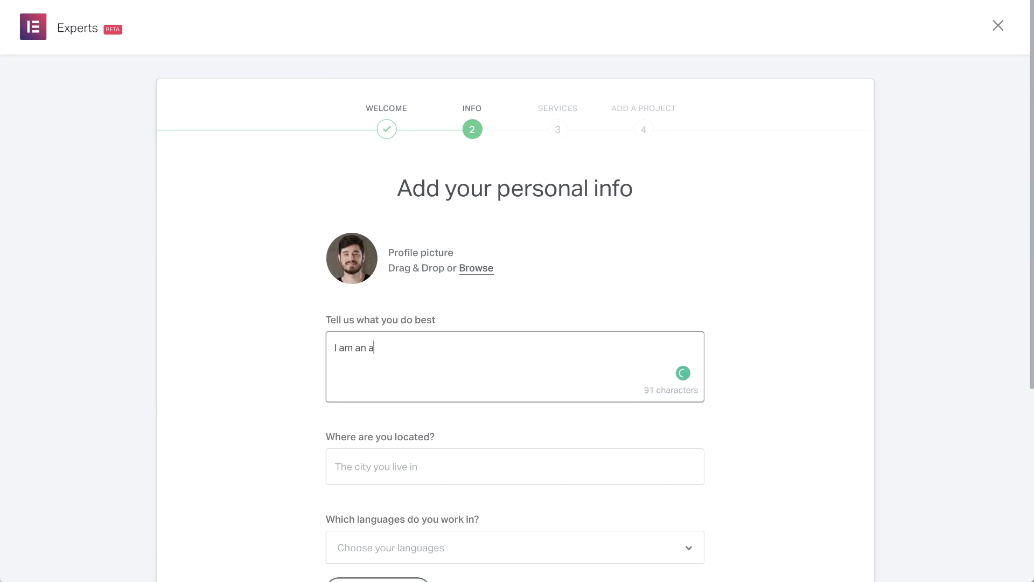
text(vid Web Designer with lots of ex)
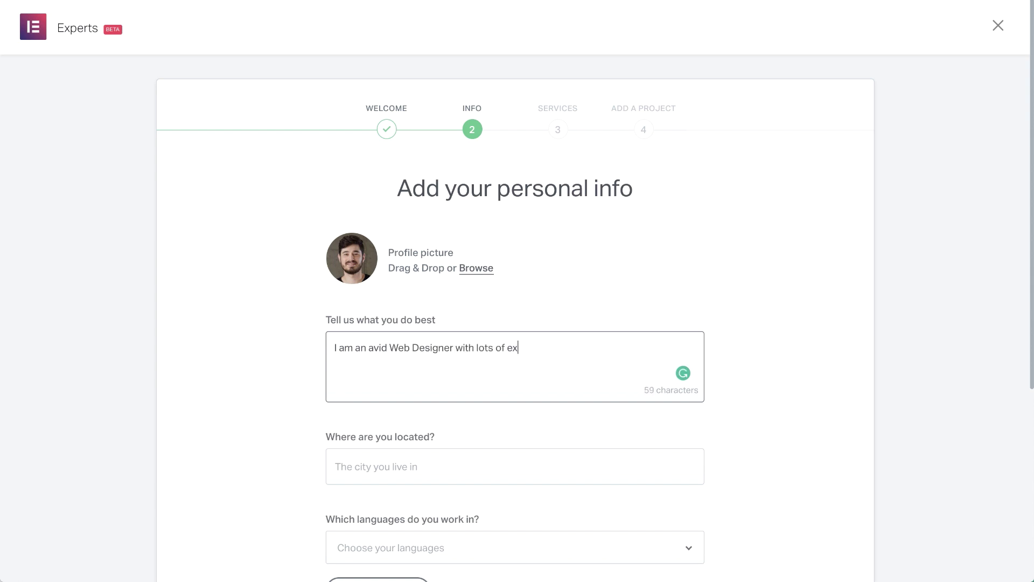
text(perience creating WP websites)
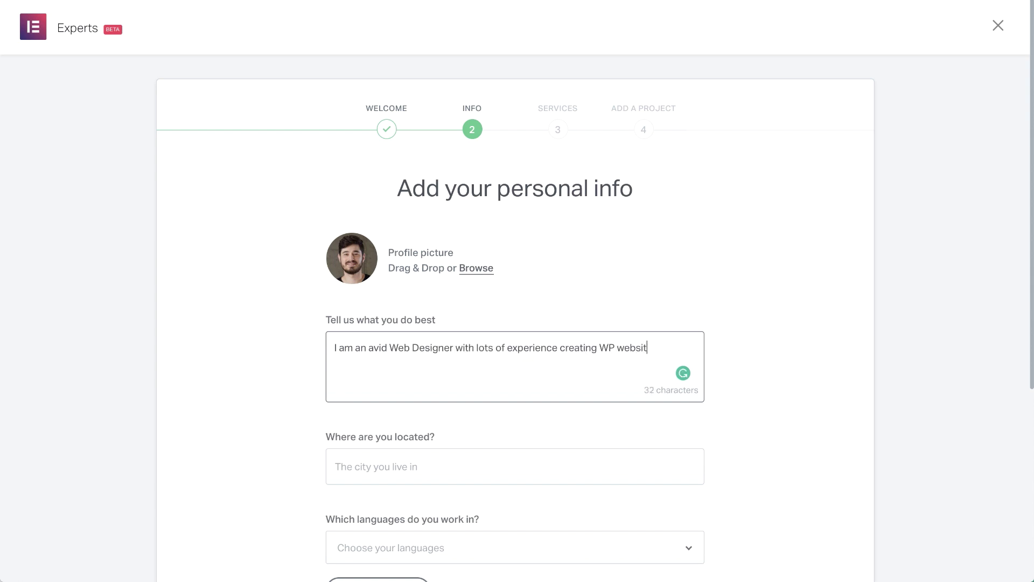
click(413, 466)
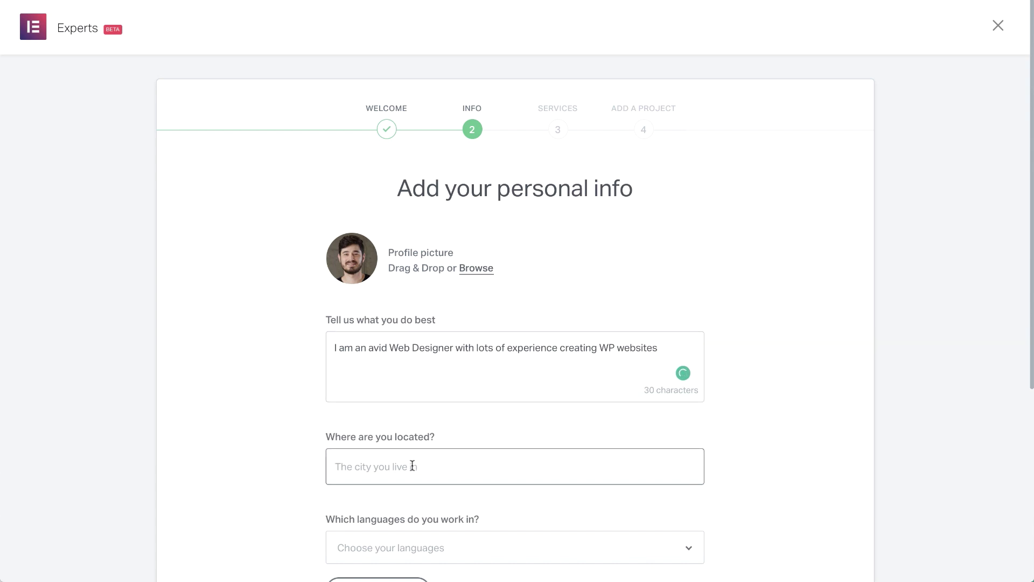
text(Tel Aviv)
click(405, 495)
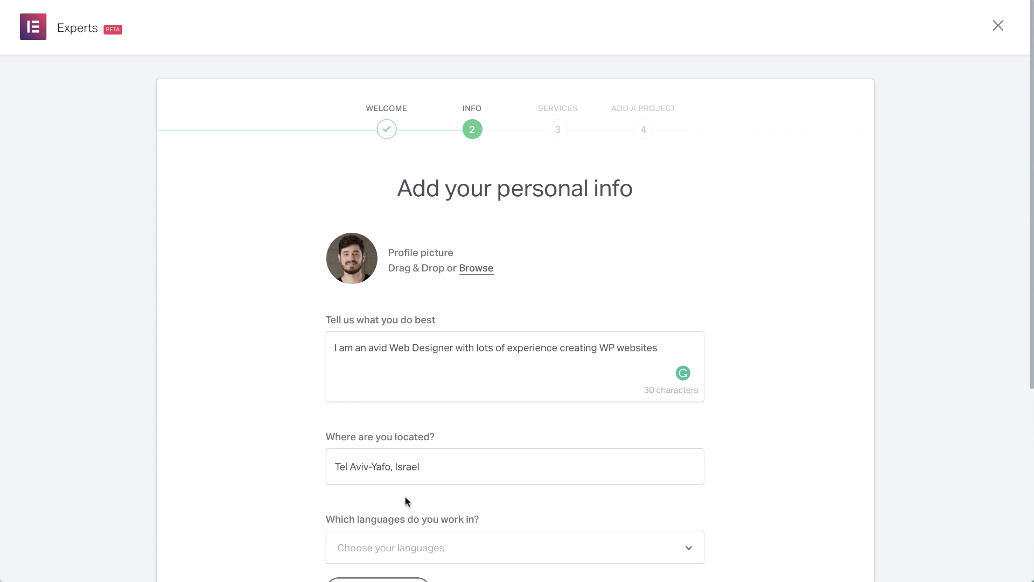
- Add English, Dutch and Hebrew as working languages
scroll(405, 495, down, 3)
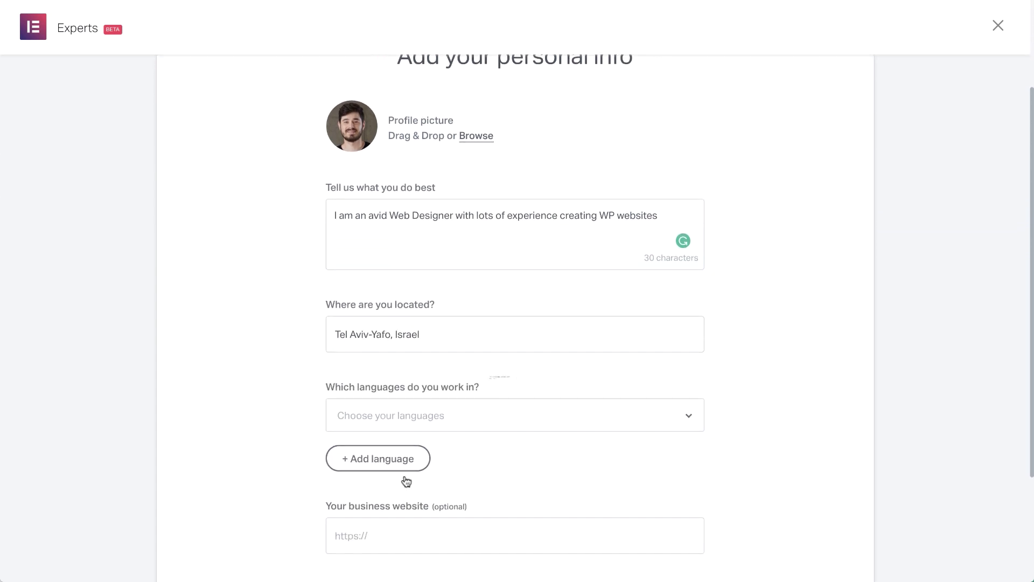
click(404, 418)
click(415, 457)
click(415, 456)
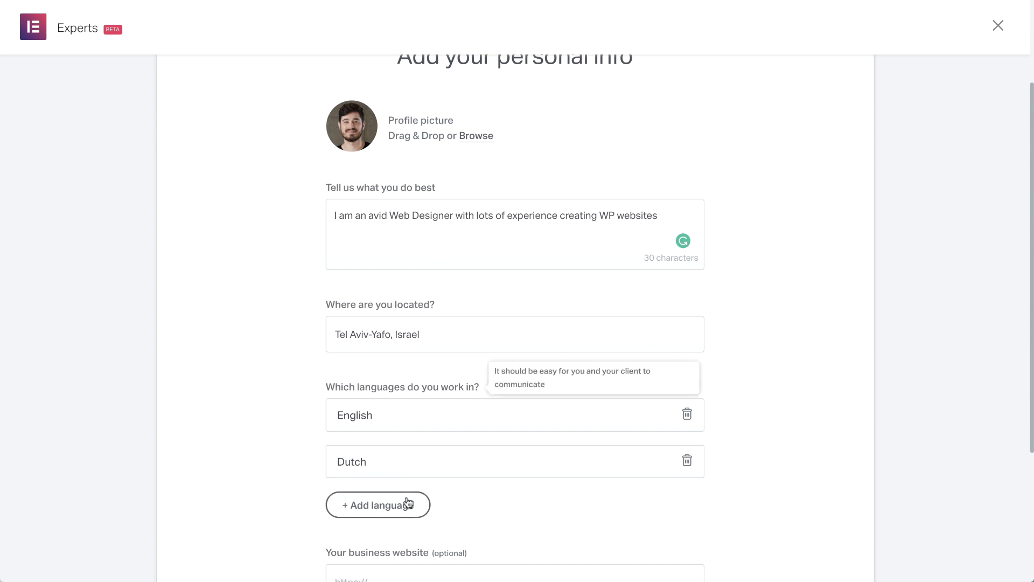
click(418, 500)
text(Heb)
click(409, 540)
- Enter the business website address and continue to the Services step
scroll(412, 547, down, 3)
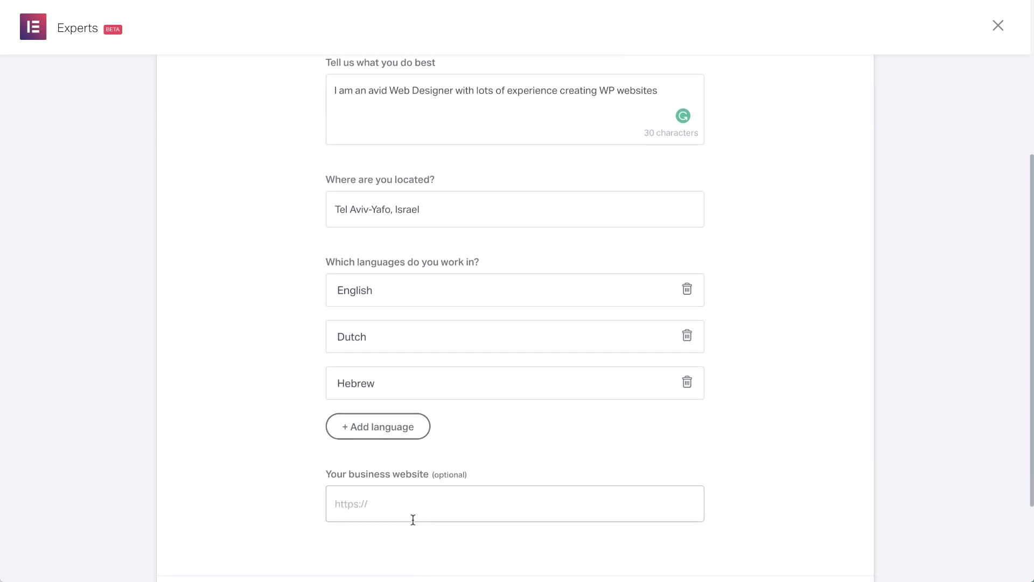
click(413, 502)
text(www.zivgeurts.com)
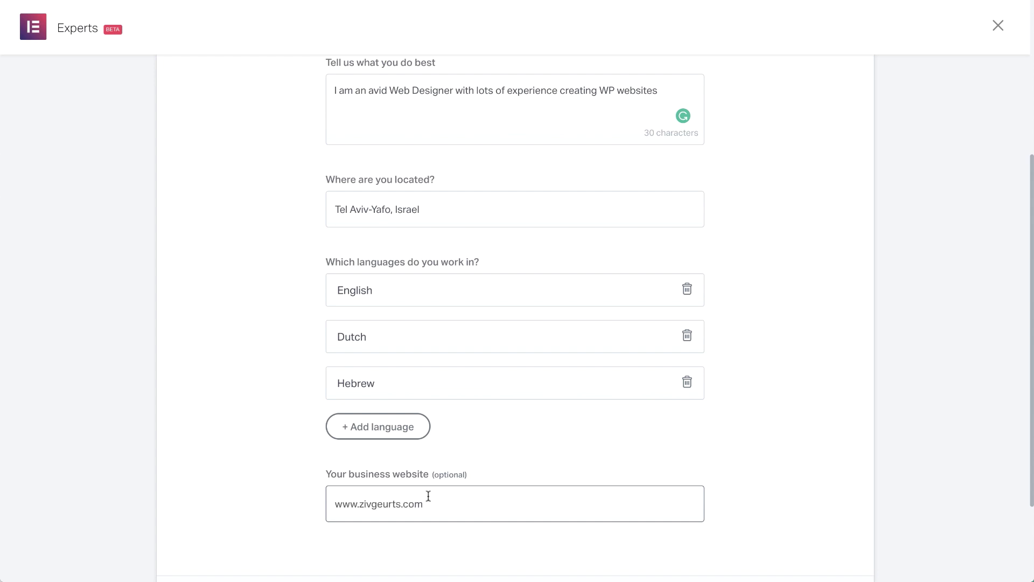
scroll(428, 495, down, 2)
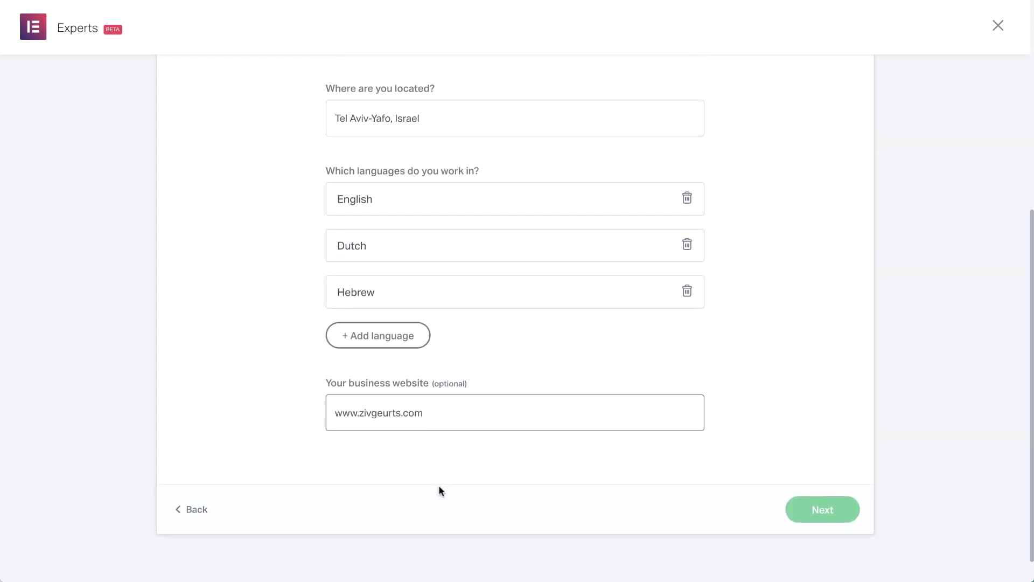
click(804, 518)
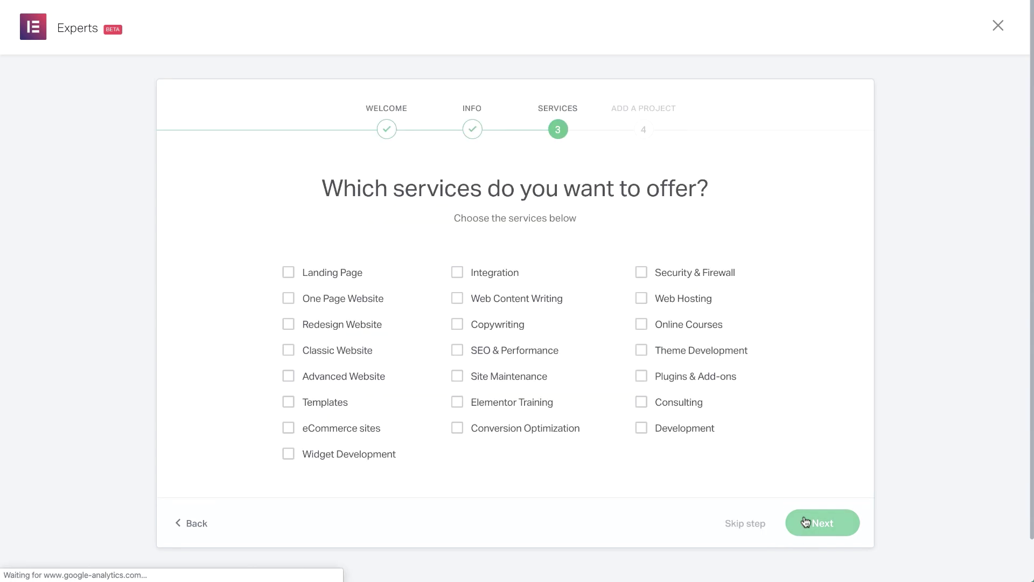
- Tick Landing Page, One Page, Redesign, Classic, Advanced, Templates, Elementor Training, Online Courses and Consulting
click(288, 272)
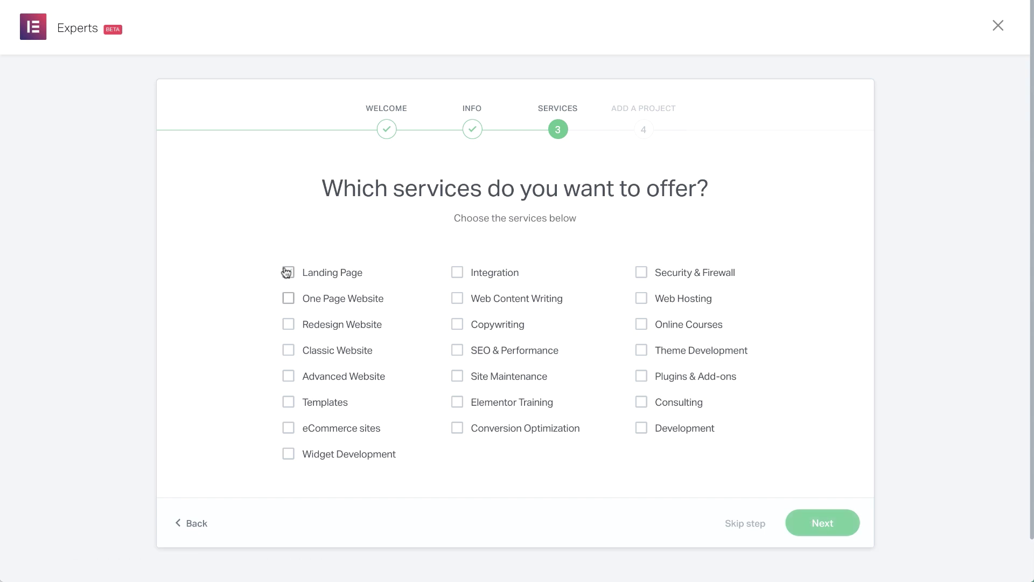
click(288, 298)
click(288, 324)
click(288, 350)
click(288, 376)
click(290, 403)
click(456, 402)
click(641, 324)
click(641, 402)
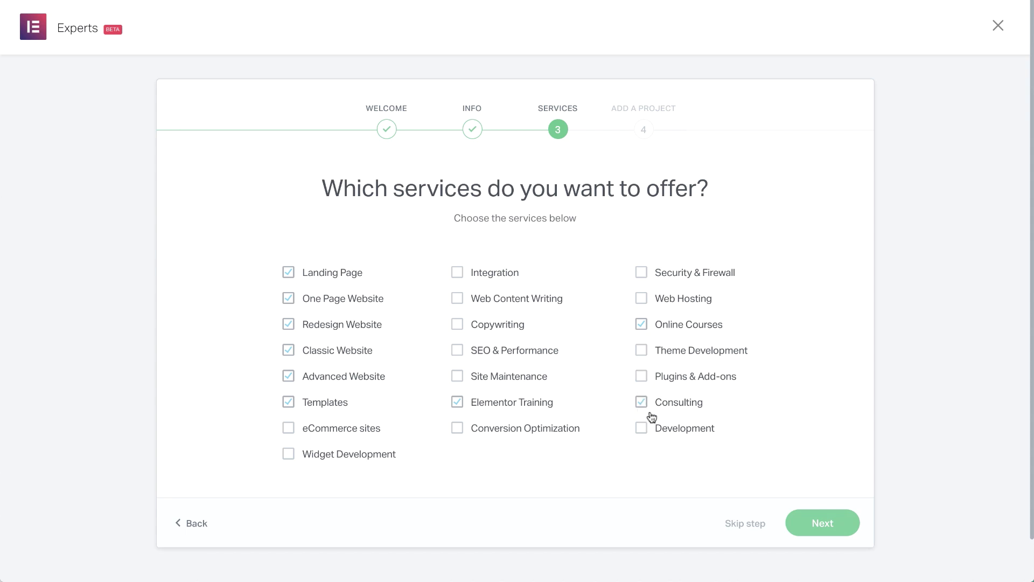
- Finish the Services step and start adding a first portfolio project
click(806, 532)
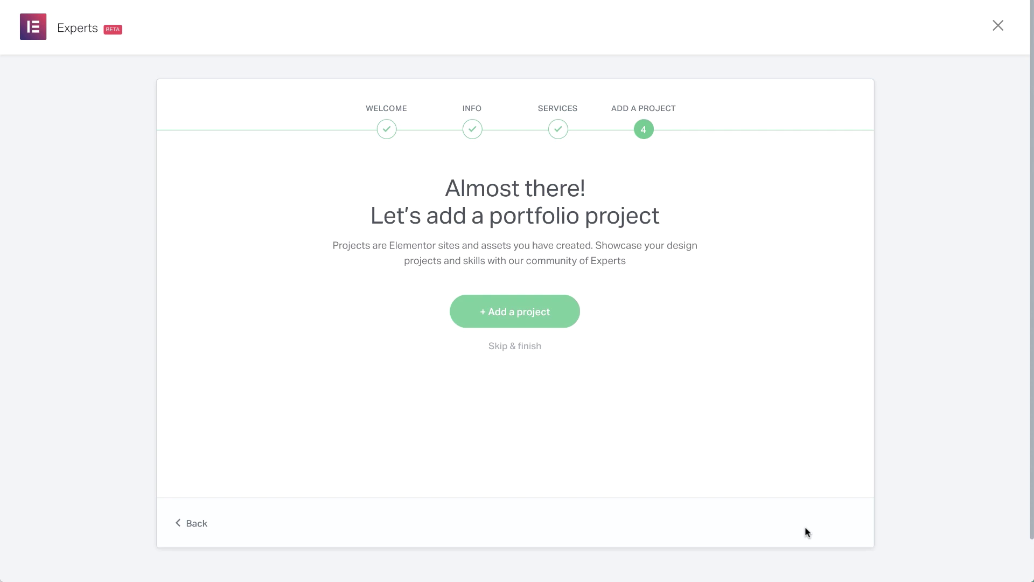
click(542, 308)
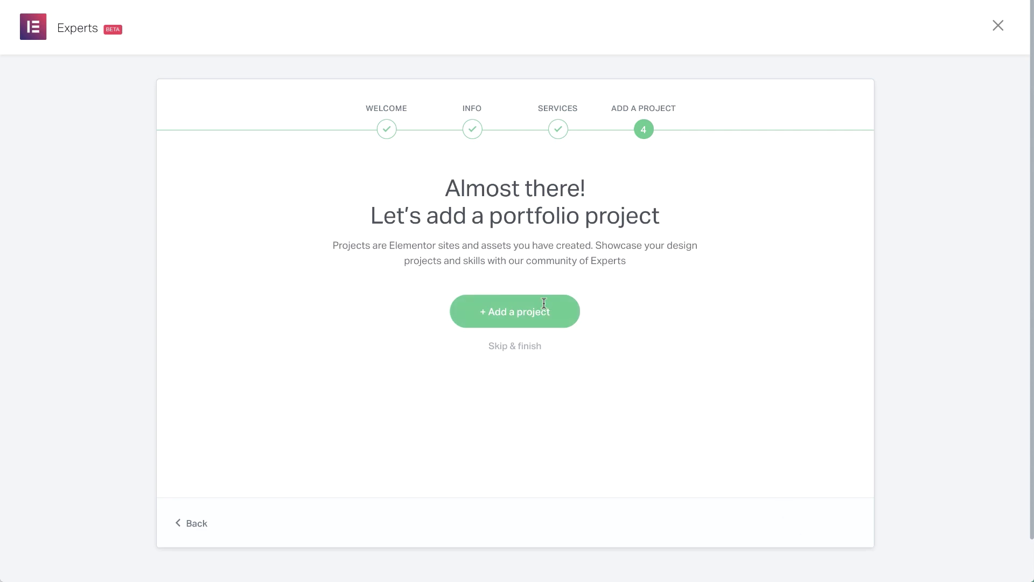
click(543, 304)
text(Personalised digital agency dashboard)
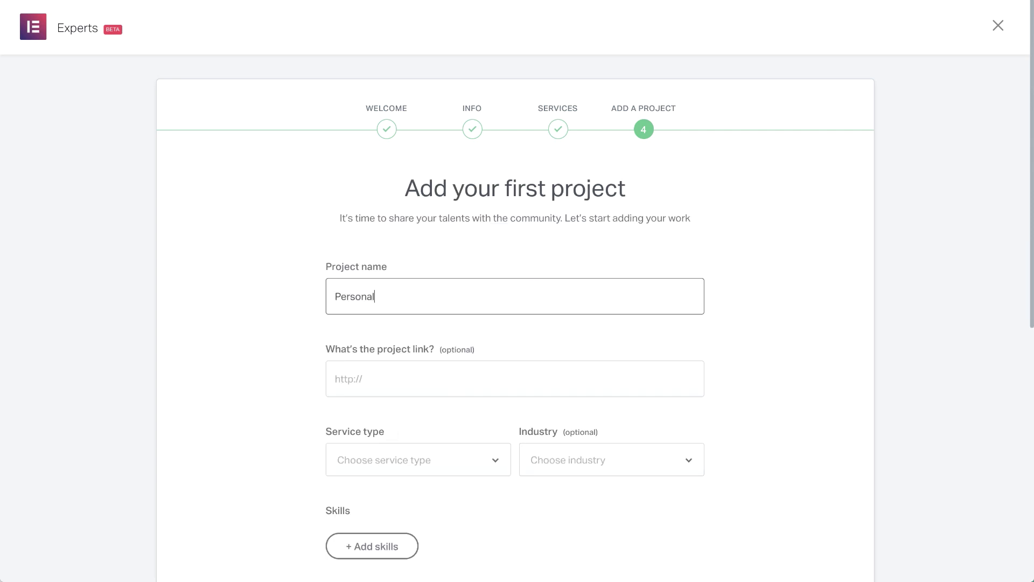
click(496, 377)
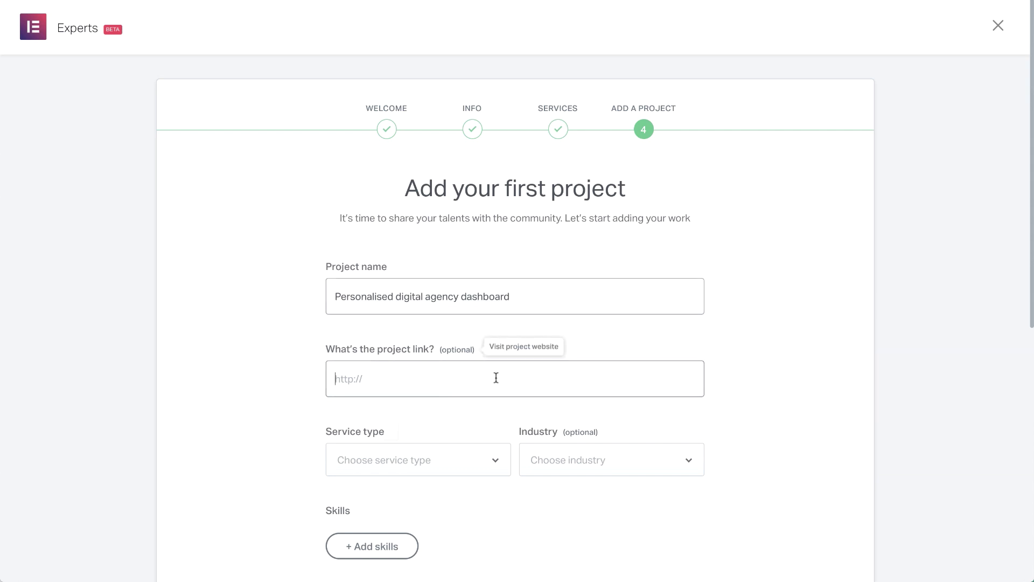
text(www.digitalagency.com)
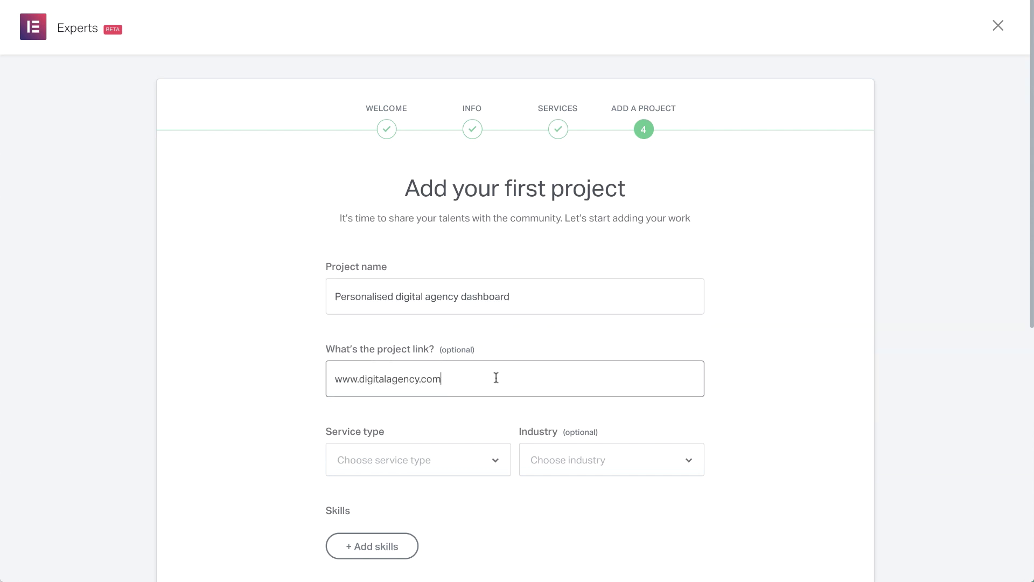
- Set the project's service type to Large Website and its industry to Design
click(431, 460)
scroll(439, 402, down, 2)
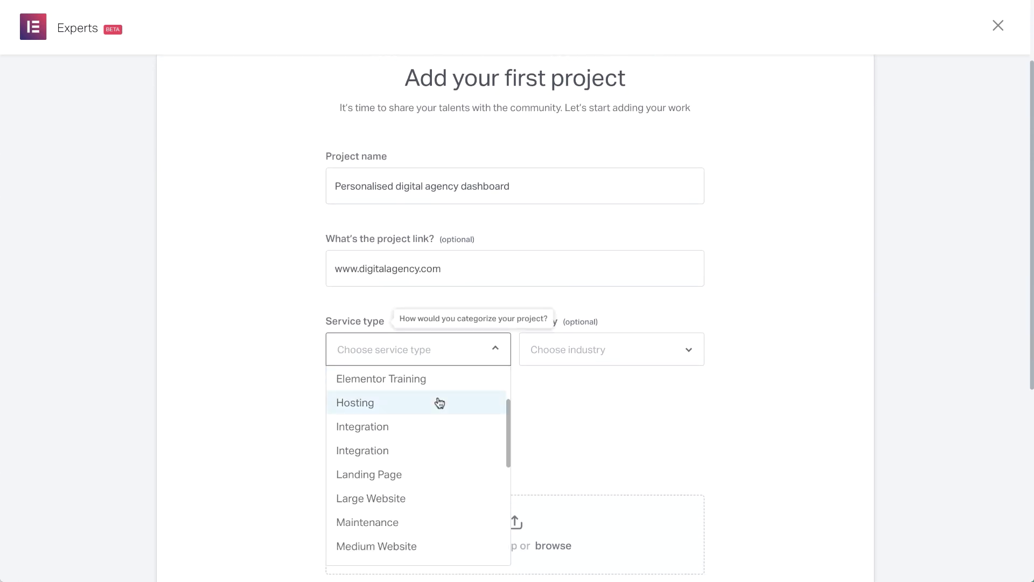
click(403, 498)
click(576, 357)
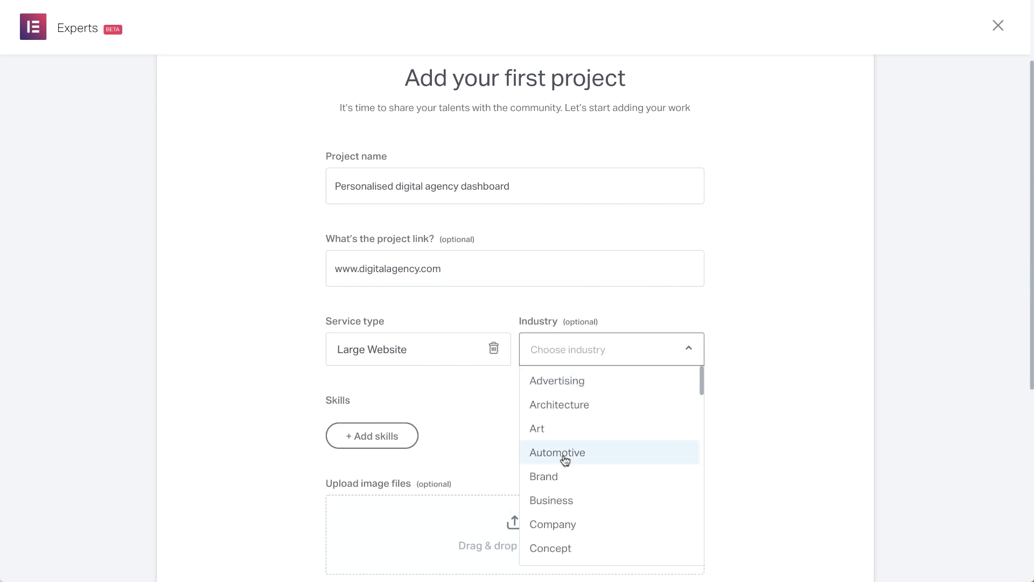
scroll(563, 460, down, 3)
click(562, 412)
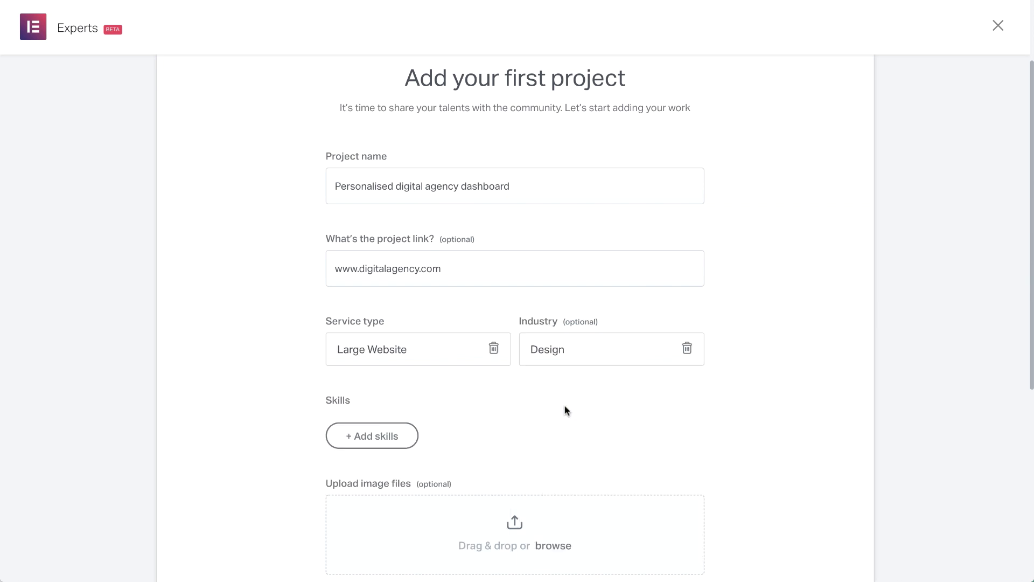
- Add five skills: Adobe TypeKit, UX/UI, Web Design, Sketch to E and Responsive
click(411, 440)
scroll(409, 439, down, 3)
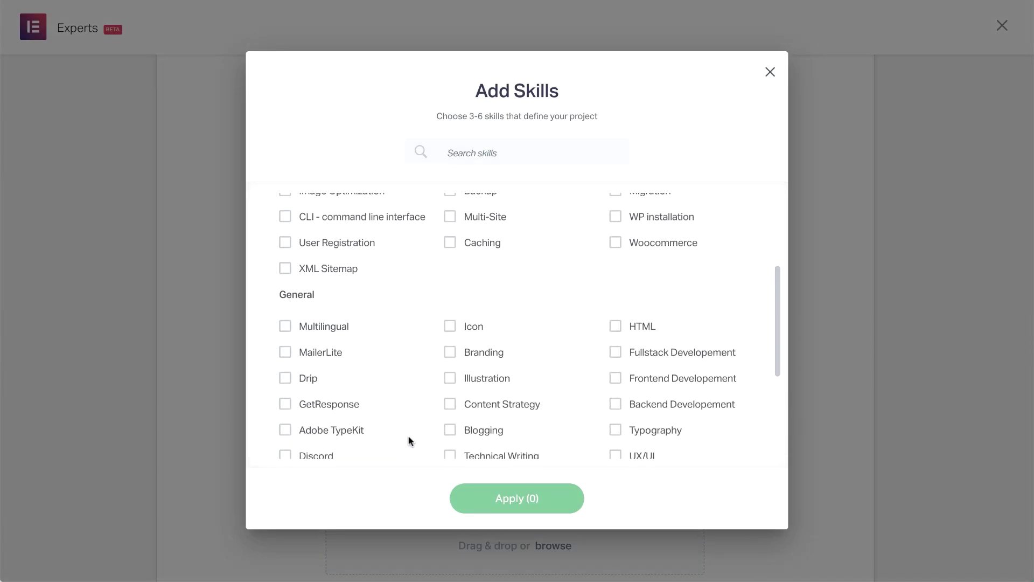
scroll(410, 440, down, 3)
click(331, 288)
click(615, 312)
click(614, 366)
click(612, 415)
scroll(611, 414, down, 1)
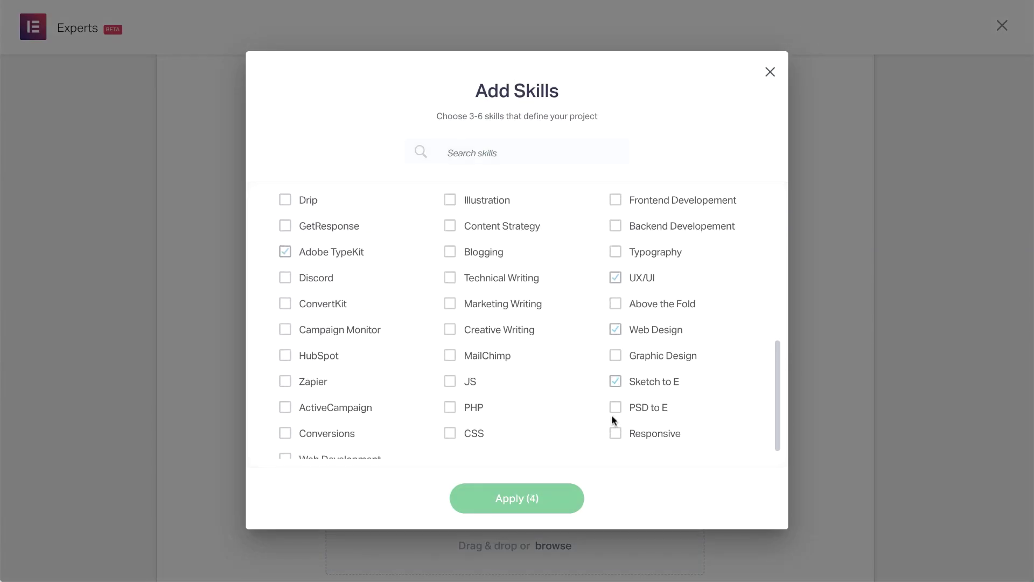
click(615, 432)
click(538, 499)
scroll(538, 499, down, 2)
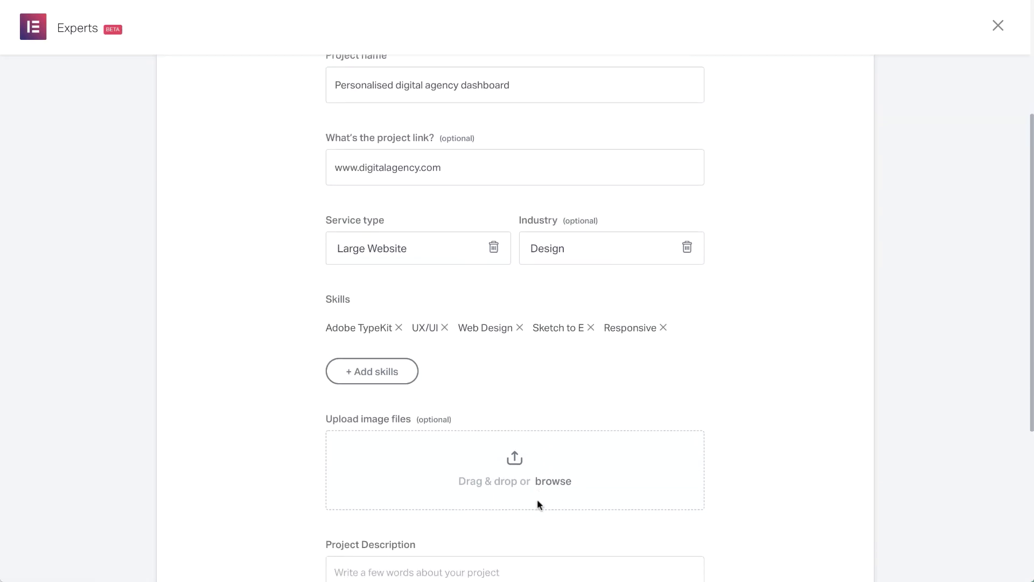
- Upload w. login page.jpg as a project image, scaled down to show the whole page
click(531, 434)
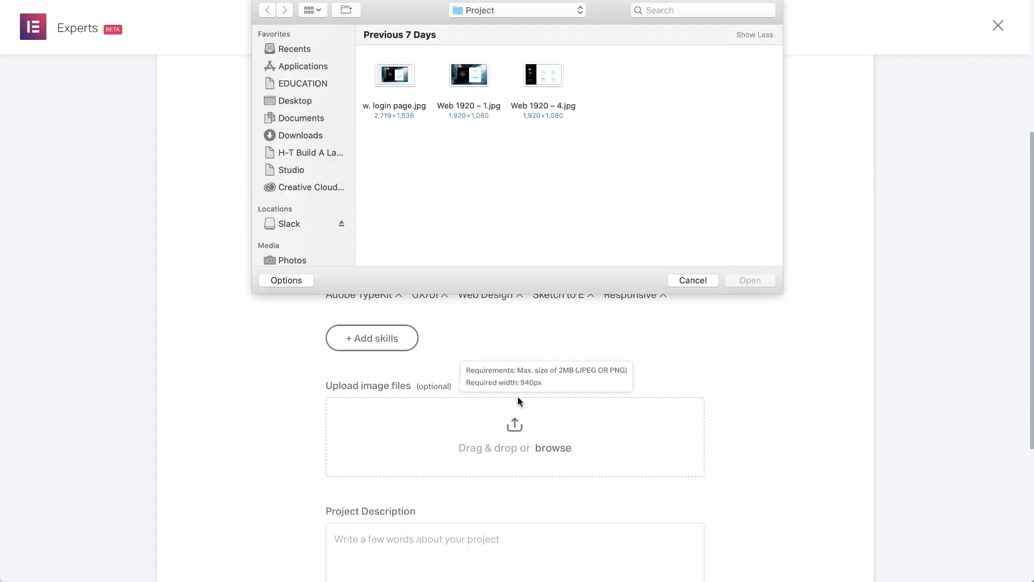
click(409, 74)
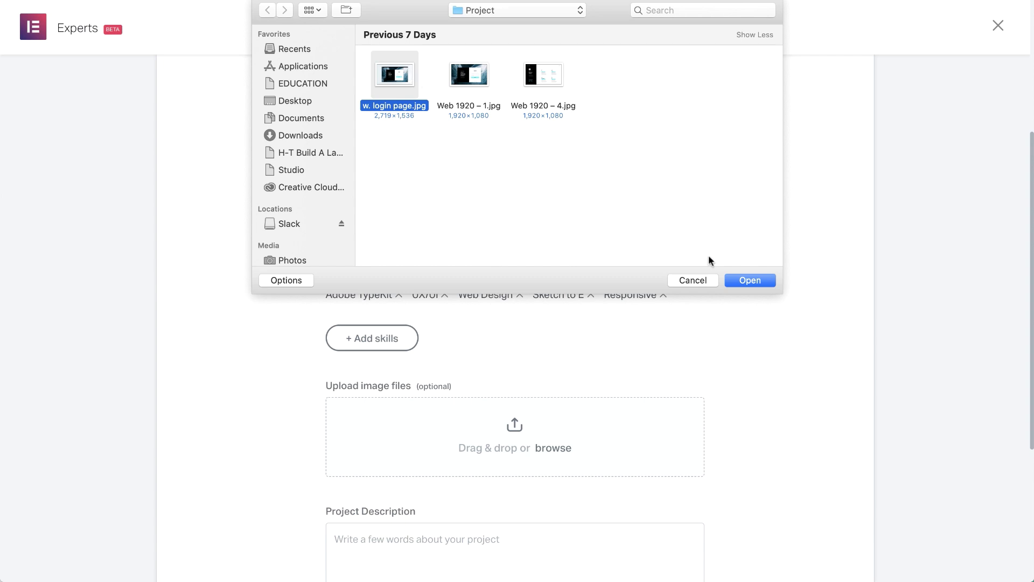
click(750, 281)
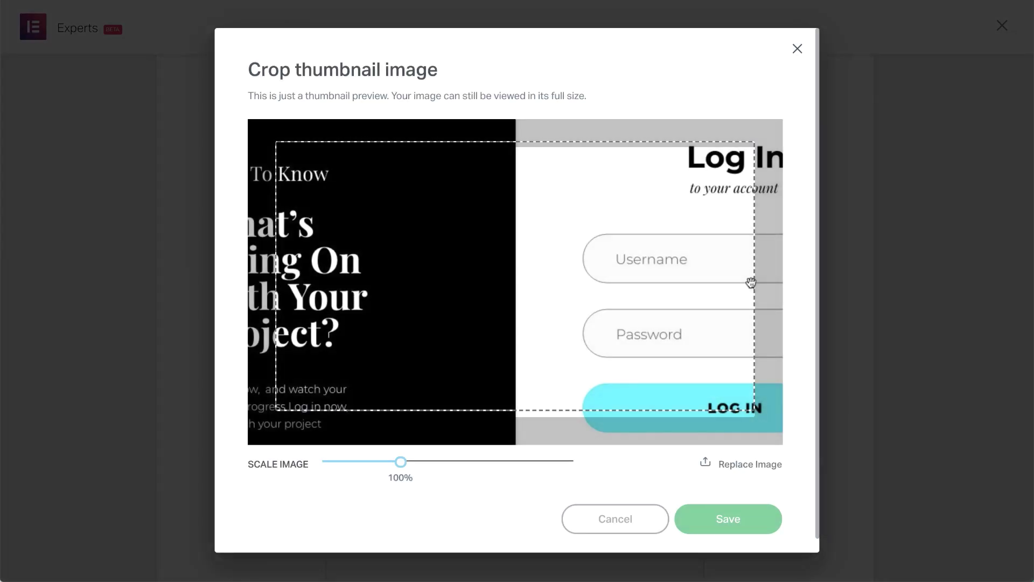
drag(402, 464, 337, 474)
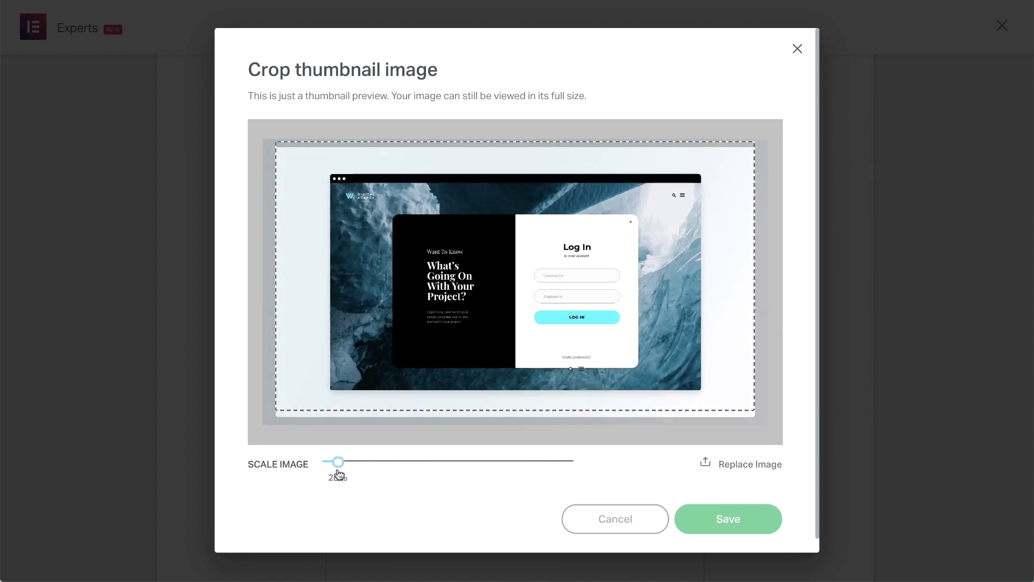
click(711, 515)
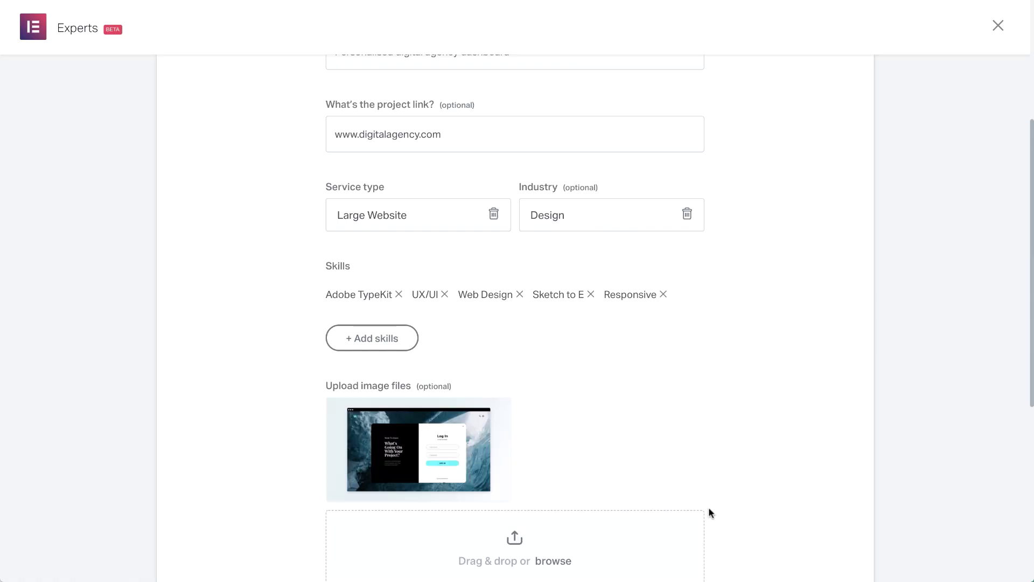
- Upload Web 1920 – 4.jpg as a second project image, scaled to 38%
scroll(708, 511, down, 3)
click(543, 451)
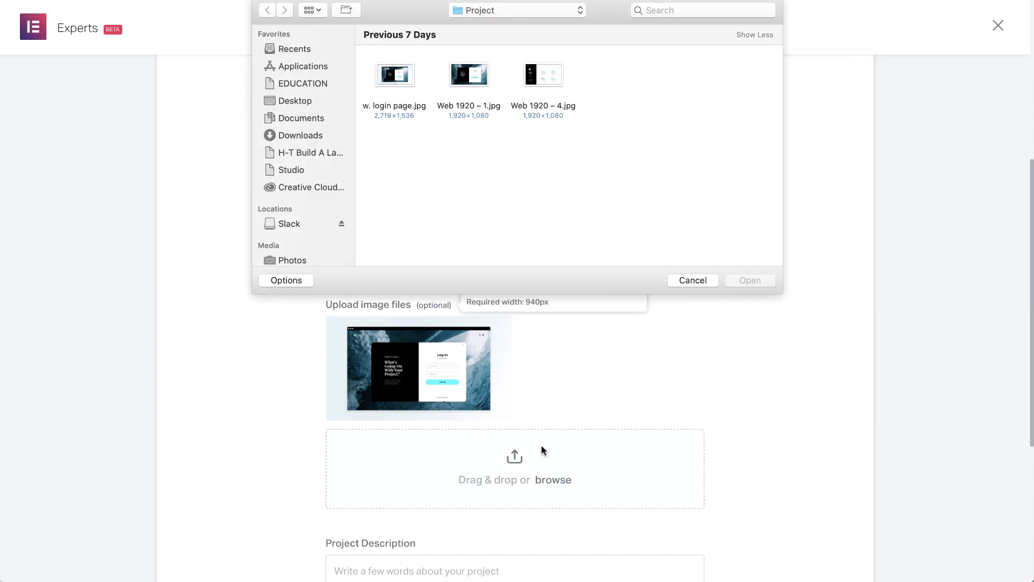
click(542, 75)
click(738, 276)
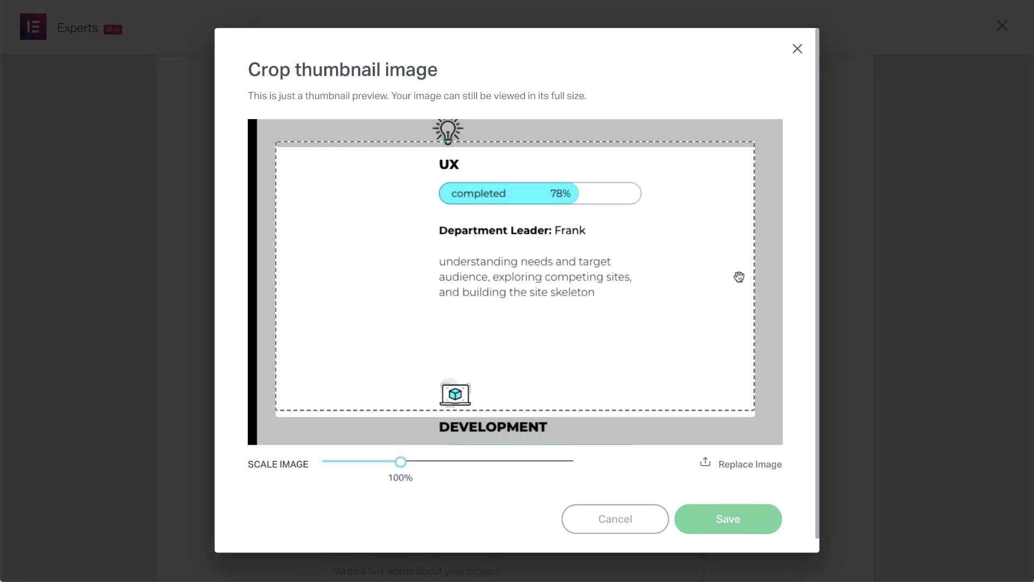
drag(400, 461, 346, 464)
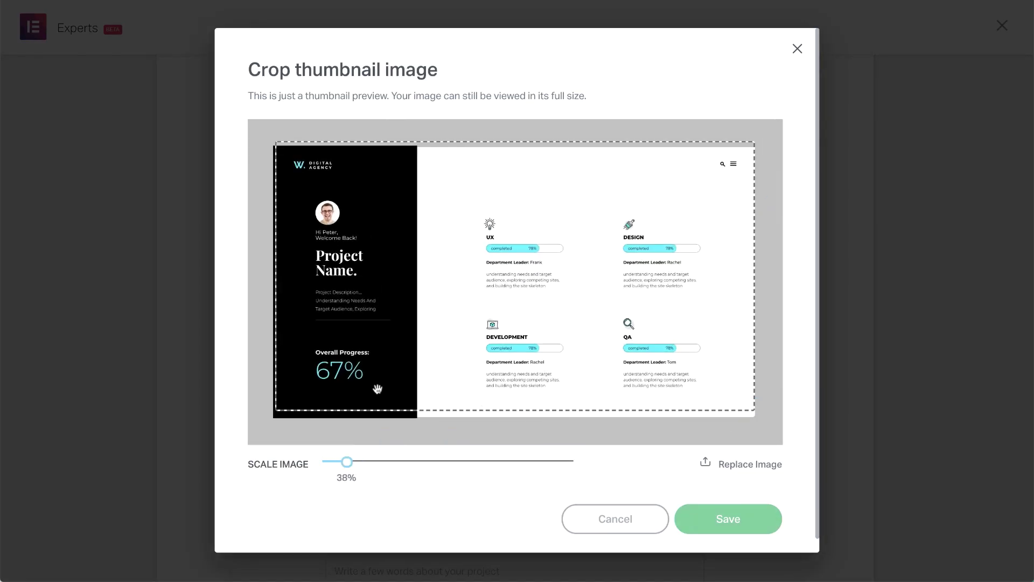
drag(389, 353, 392, 355)
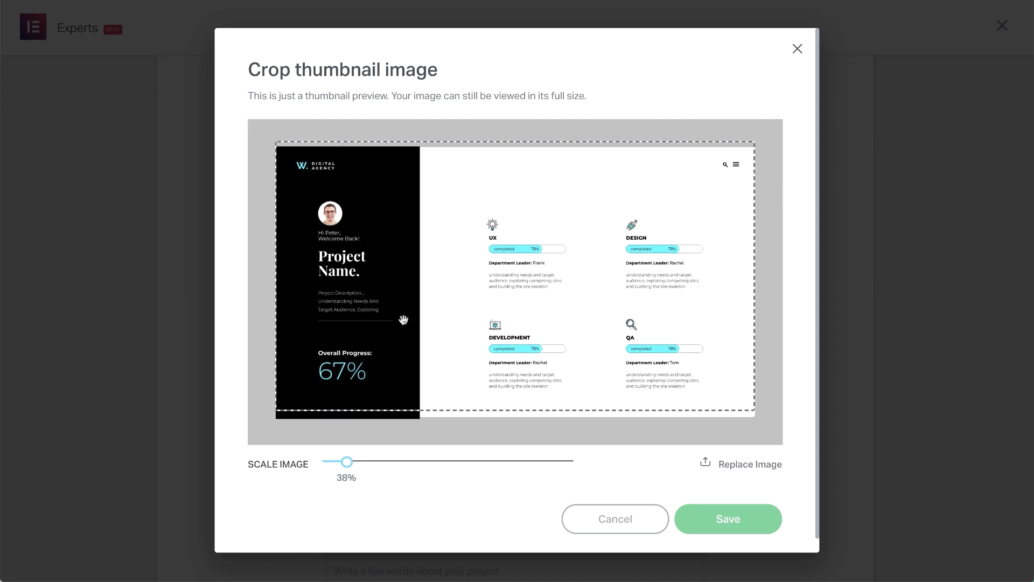
click(688, 520)
scroll(687, 518, down, 2)
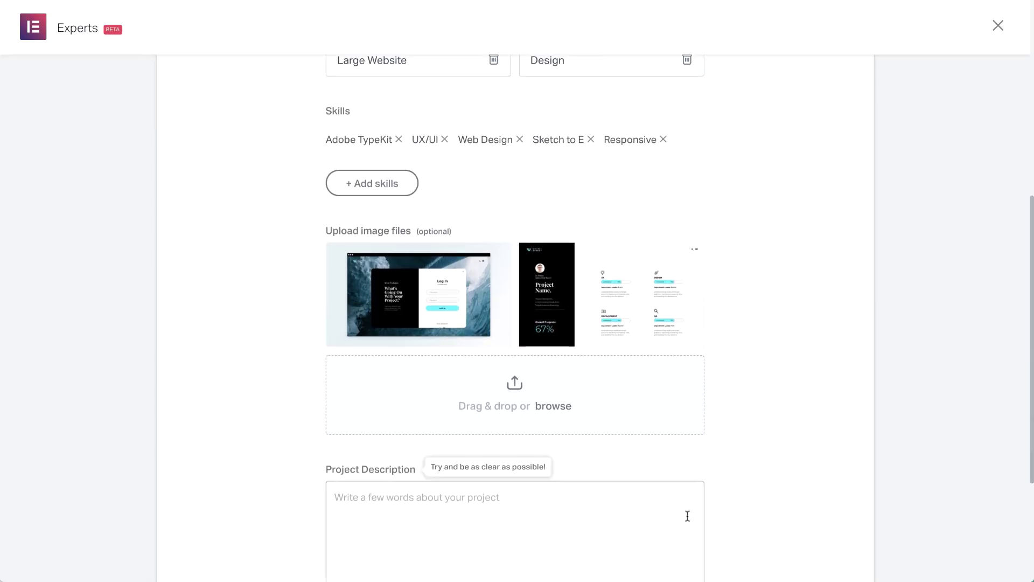
- Describe the project as a personalised overview dashboard for digital agency clients, then publish it
scroll(687, 515, down, 2)
click(515, 403)
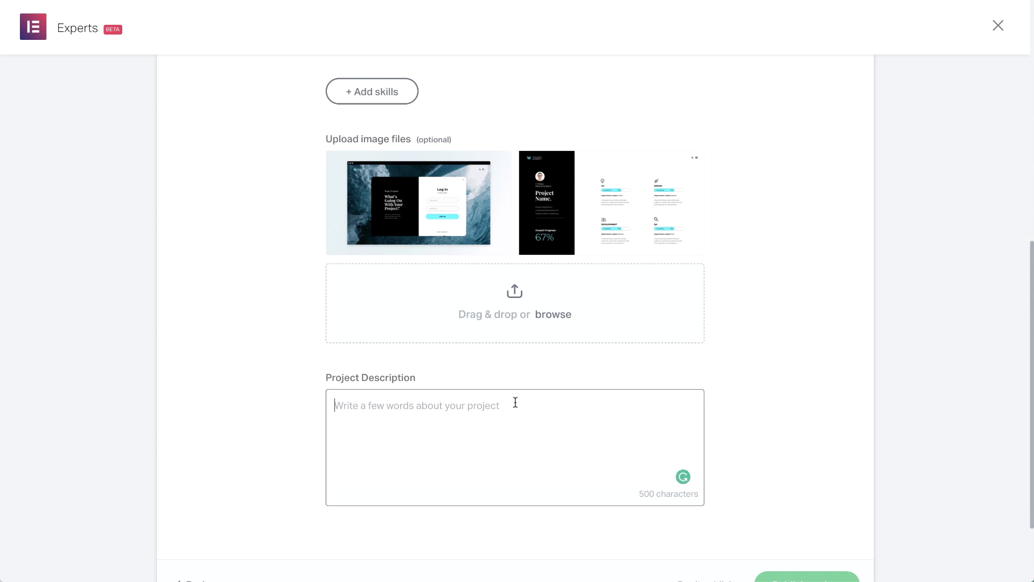
text(A personalised project overview dashboard,)
key(Return)
text(where digital agency )
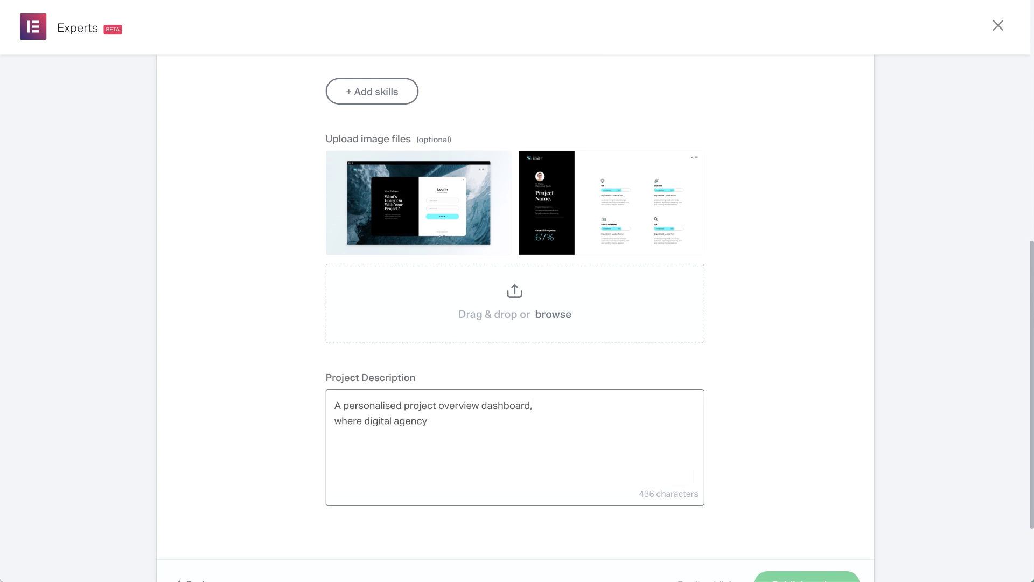
text(clients can see the overall progress of their project, as well as the percentage completed per department, providing them with a clear overview of their website’s status before launch.)
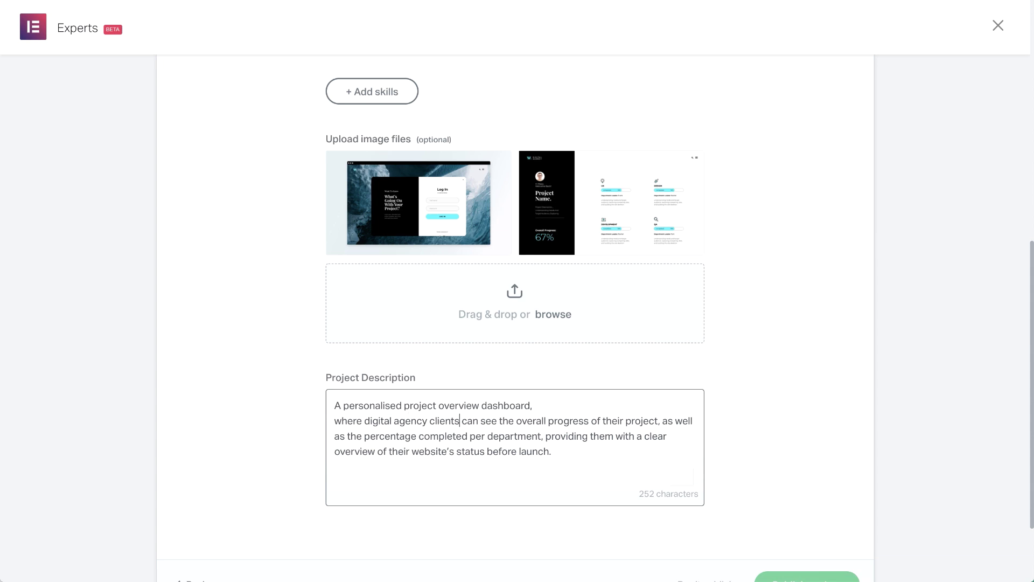
scroll(736, 441, down, 3)
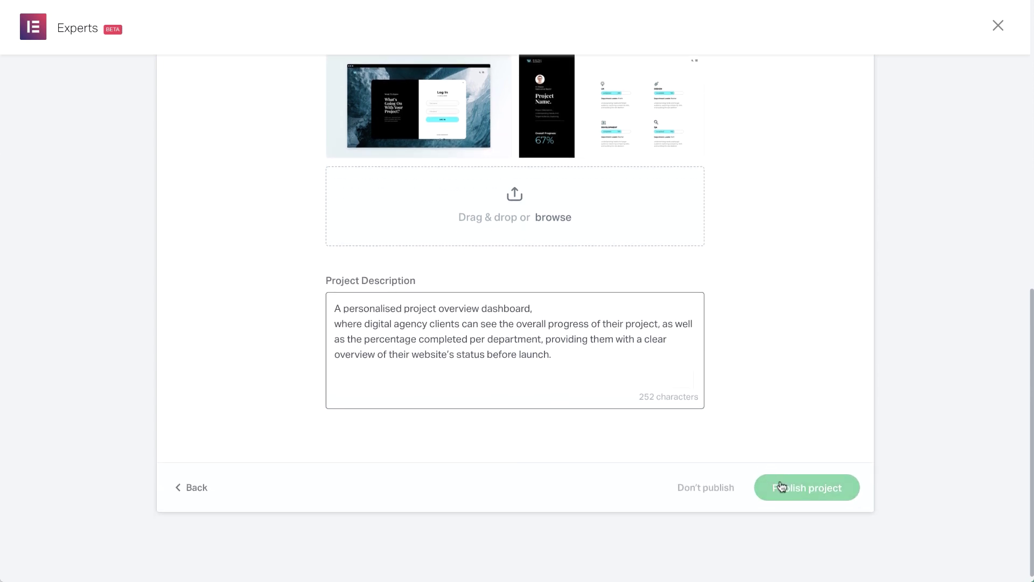
click(780, 484)
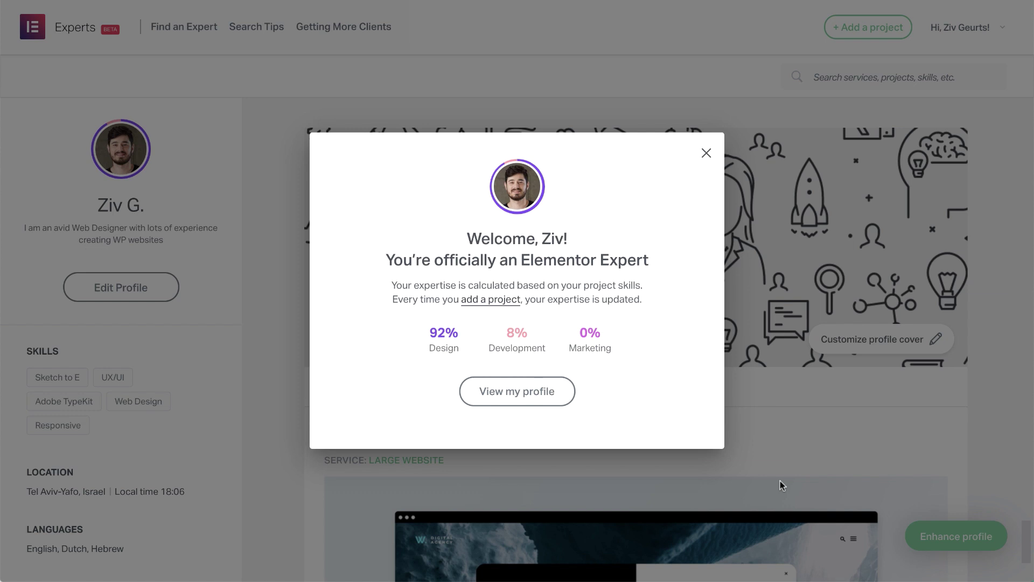
- Close the welcome message by choosing View my profile
click(559, 401)
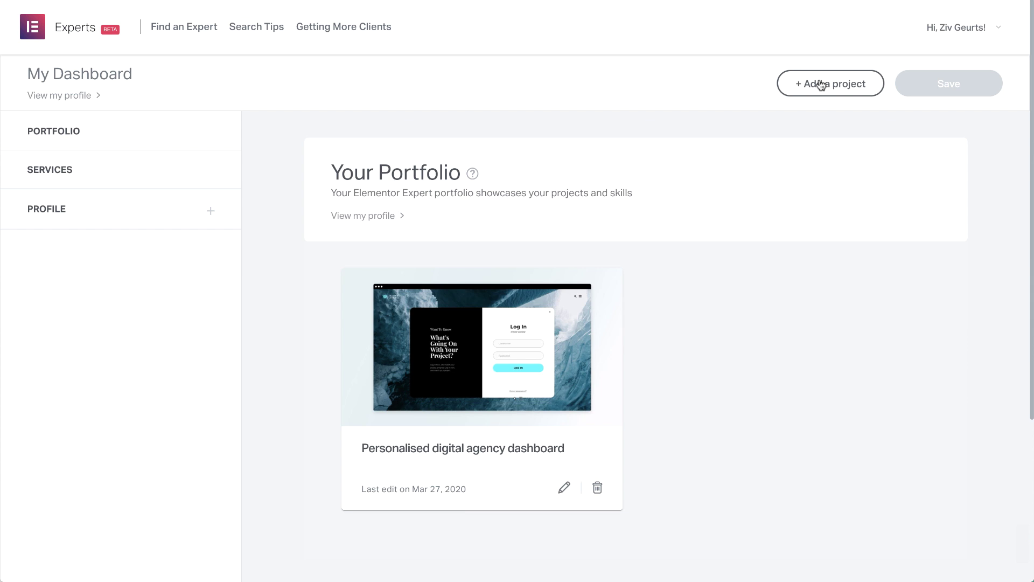
- Set the Large Website service's starting price to $1400 and save
click(120, 183)
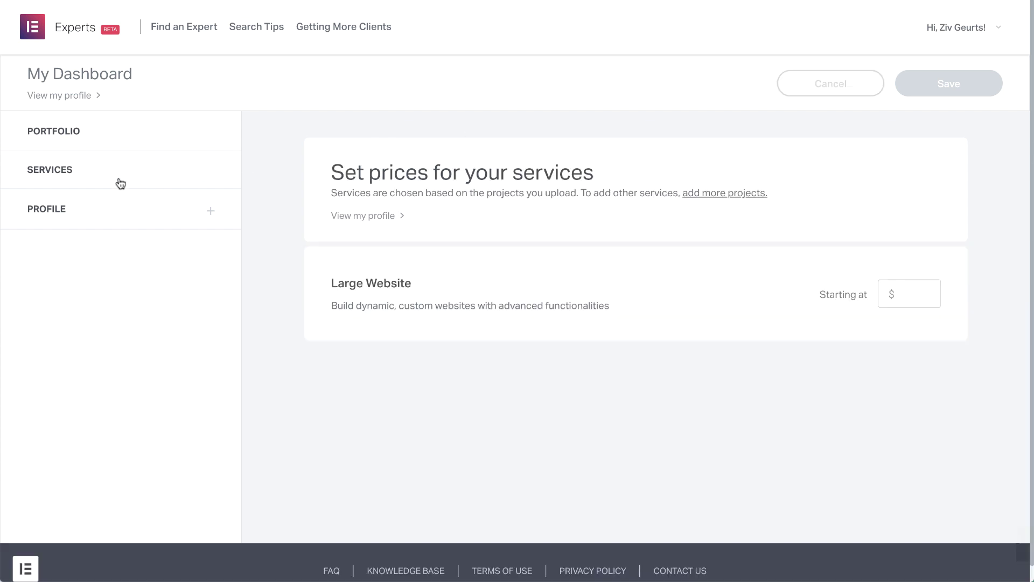
click(905, 294)
text(1400)
click(970, 82)
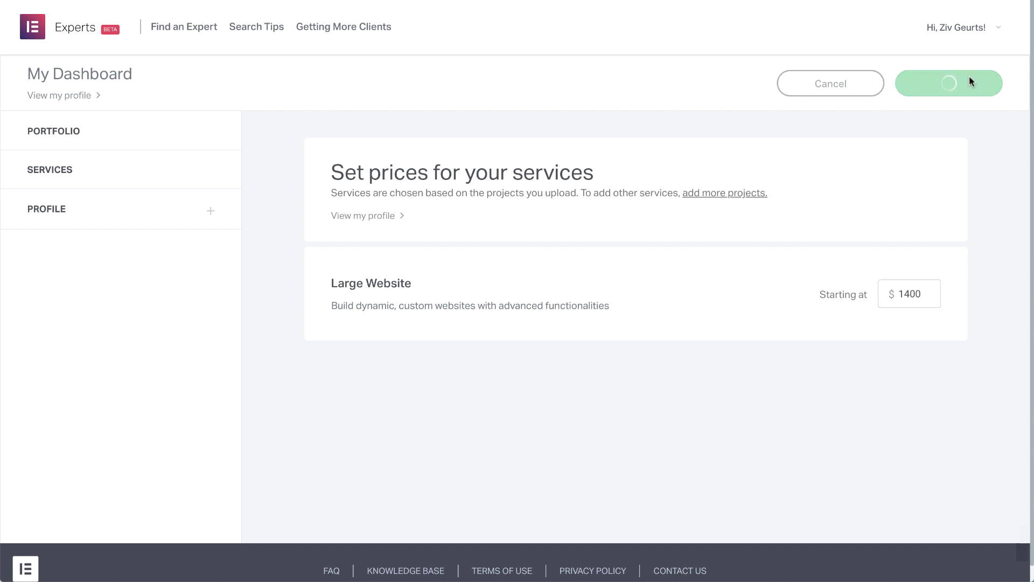
- Replace the profile cover image with a new upload scaled to 95% and save it
click(138, 217)
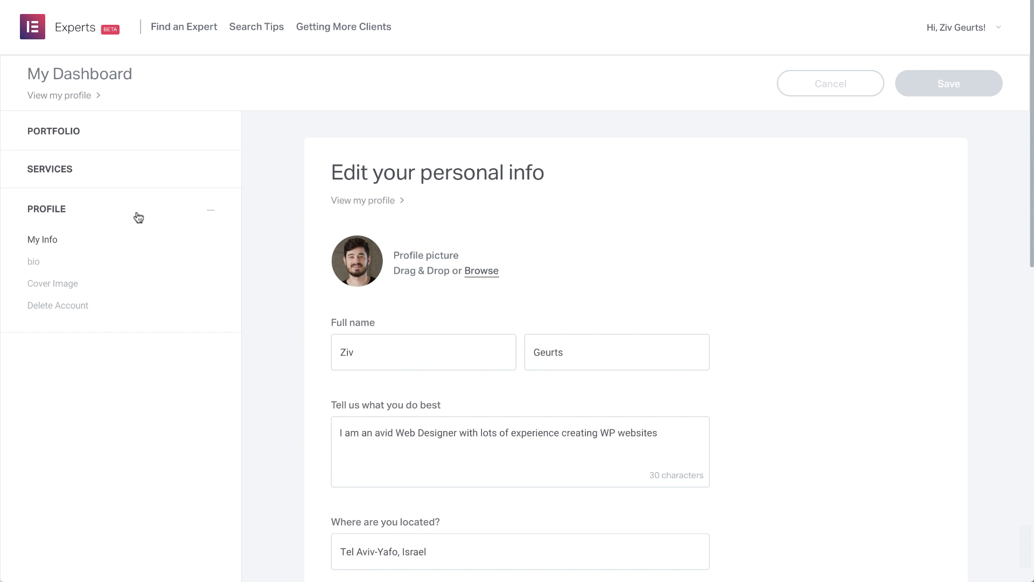
click(34, 265)
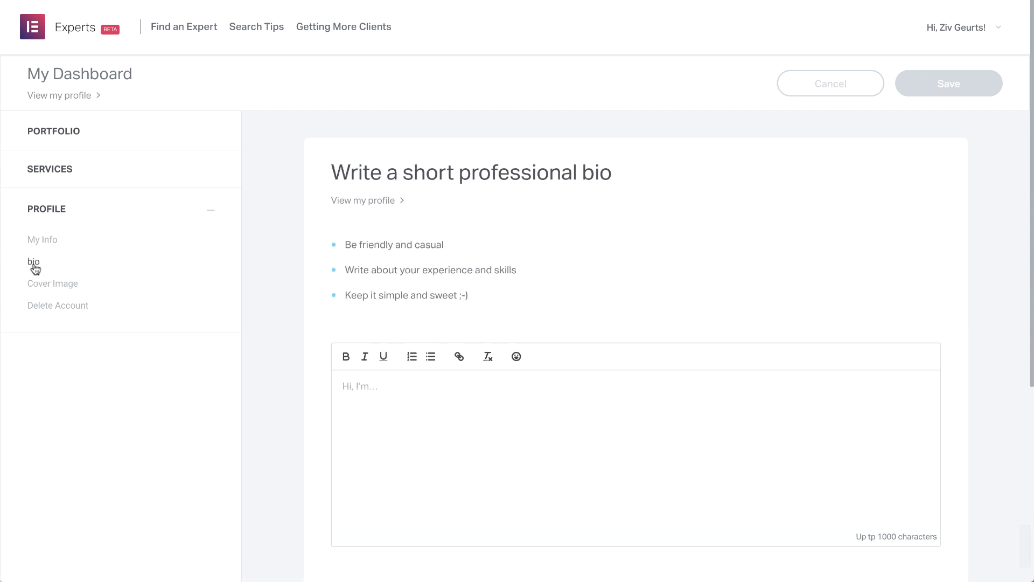
click(43, 285)
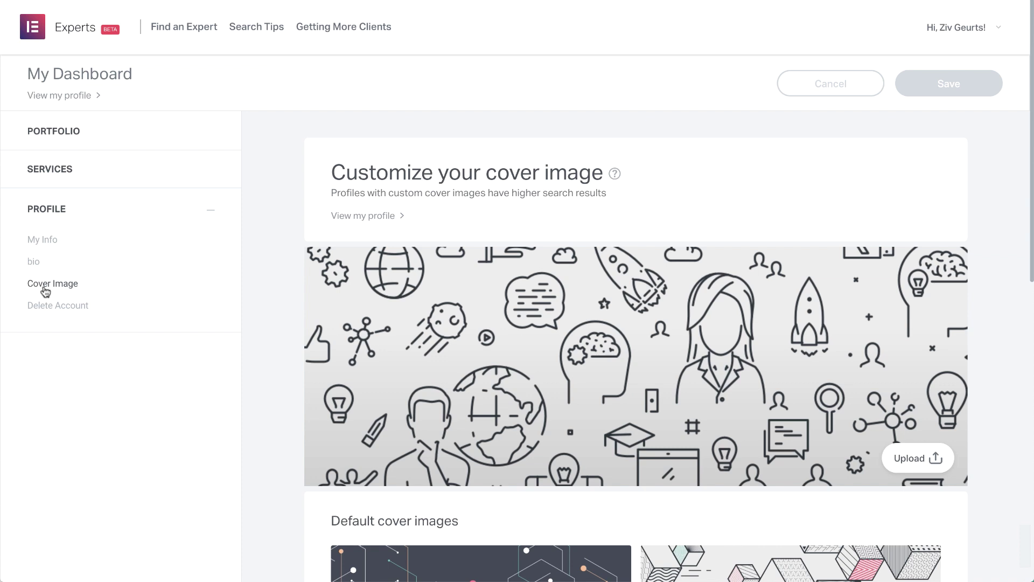
click(890, 457)
click(734, 281)
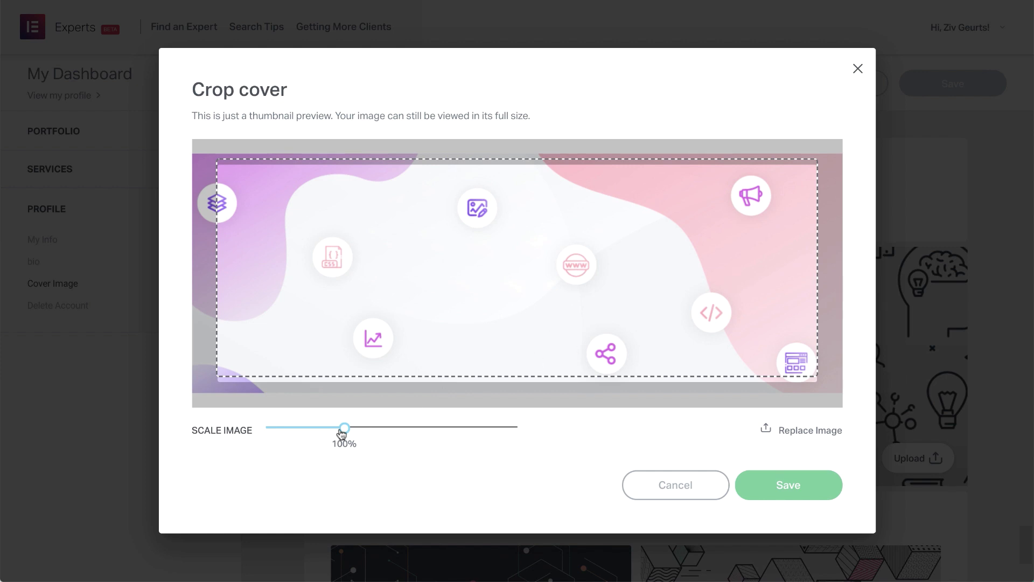
drag(344, 429, 341, 434)
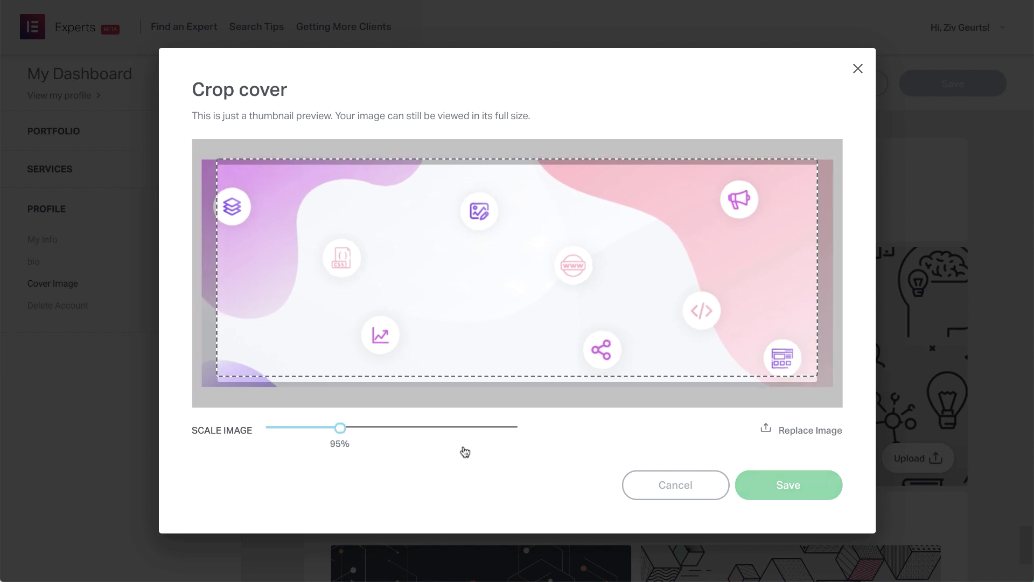
click(783, 490)
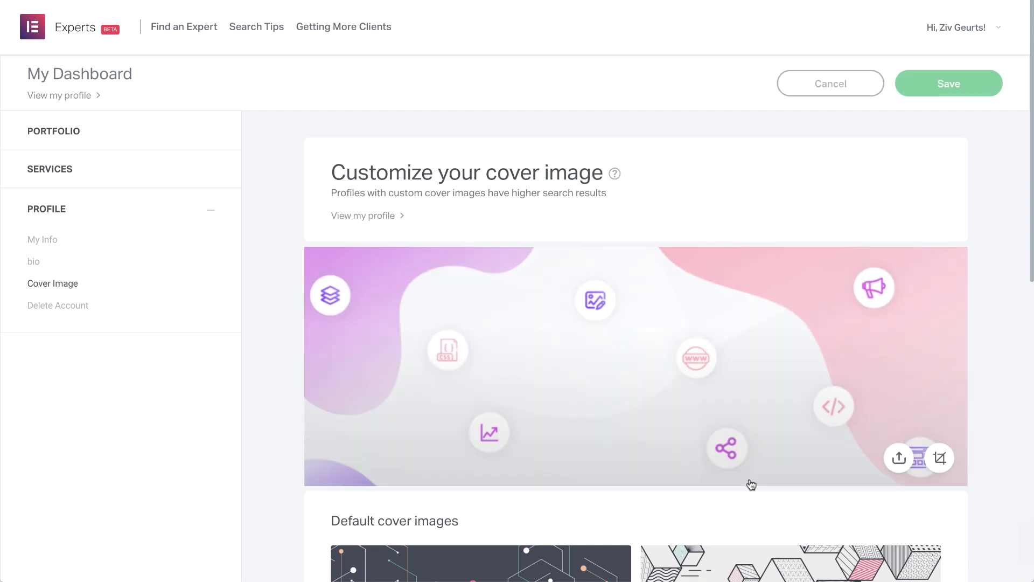
click(956, 93)
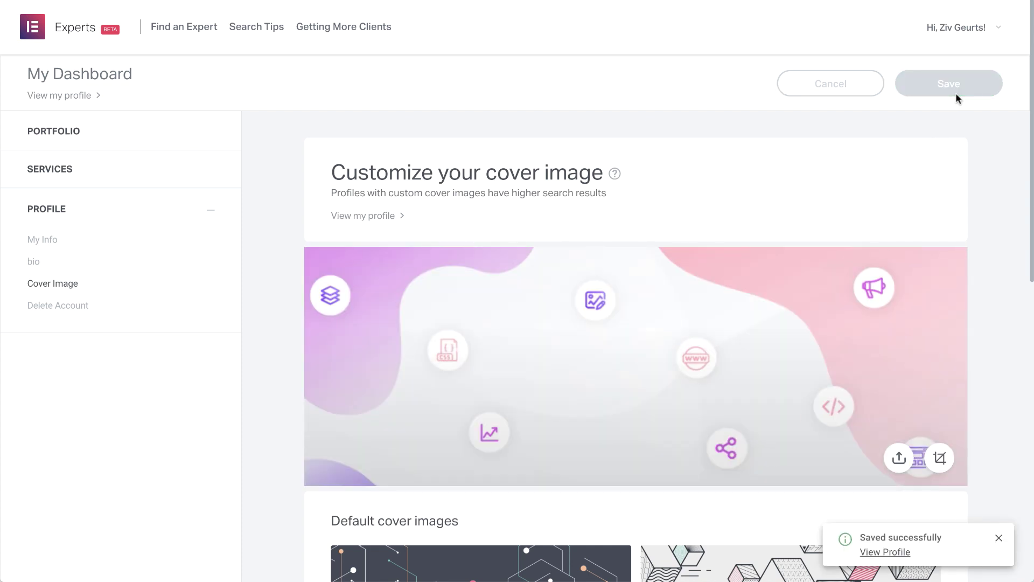
- View the public profile's portfolio image and Services tab, then open the Enhance profile suggestions
click(878, 553)
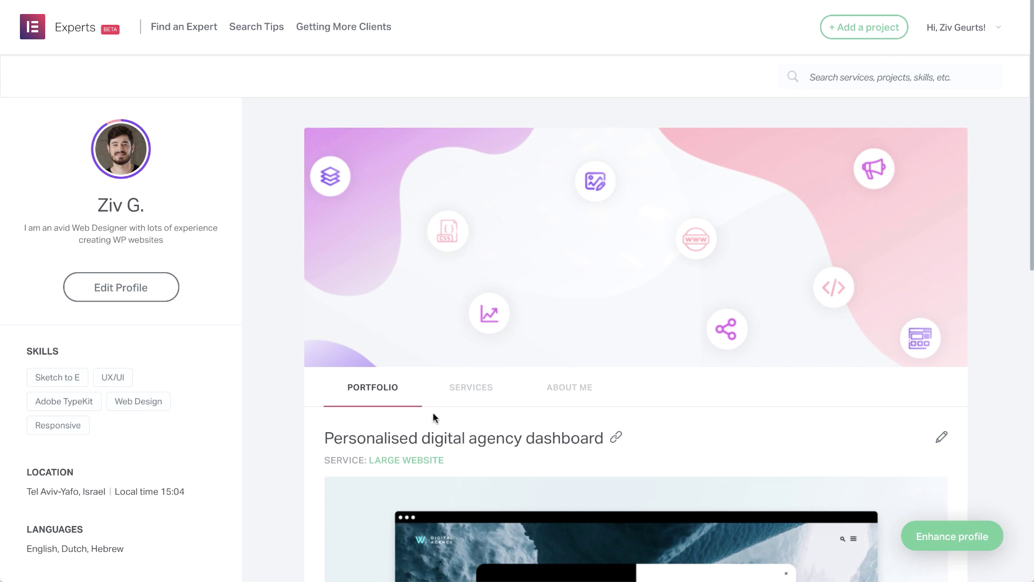
scroll(434, 416, down, 1)
scroll(434, 416, down, 6)
click(389, 385)
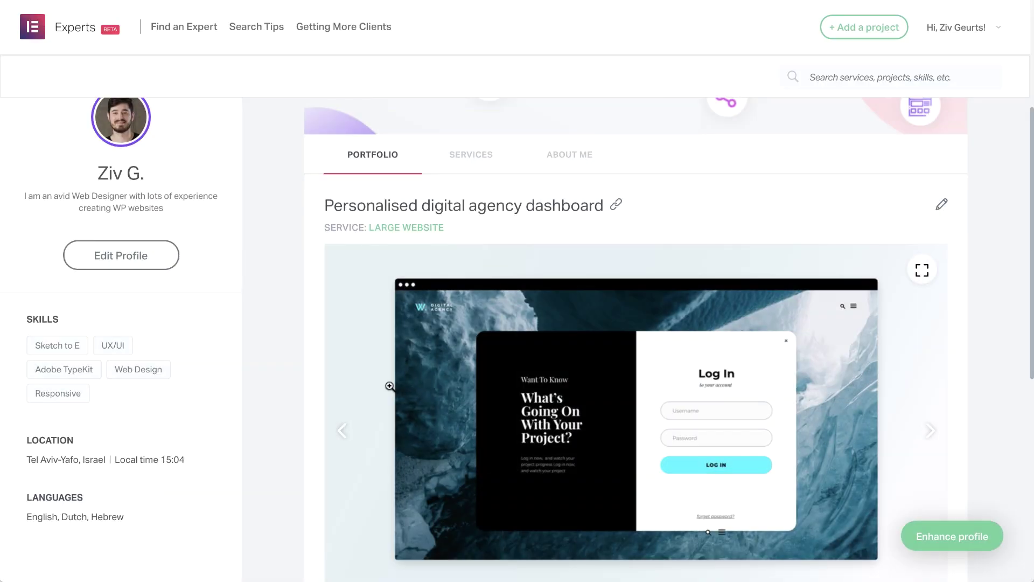
click(470, 161)
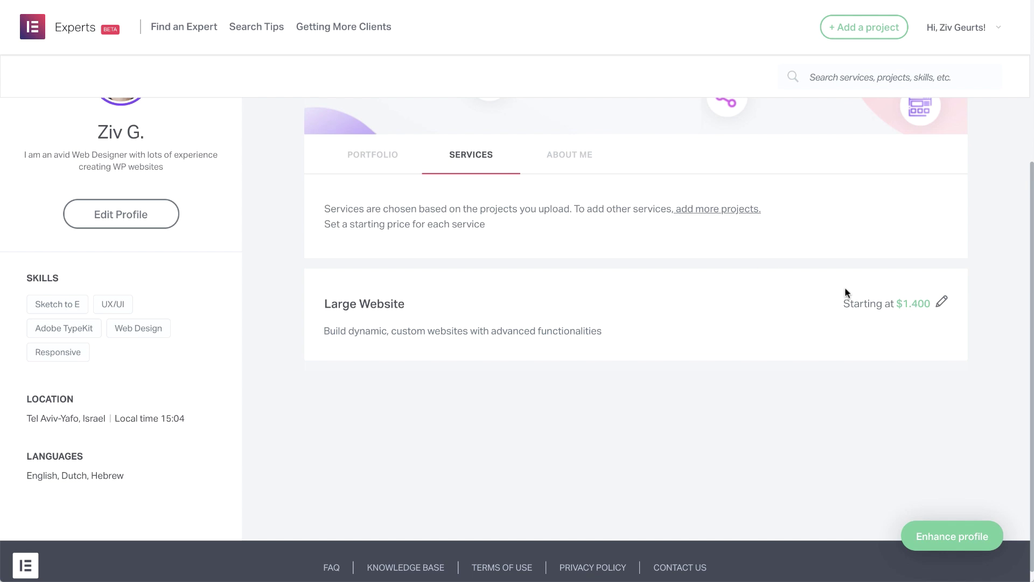
click(952, 538)
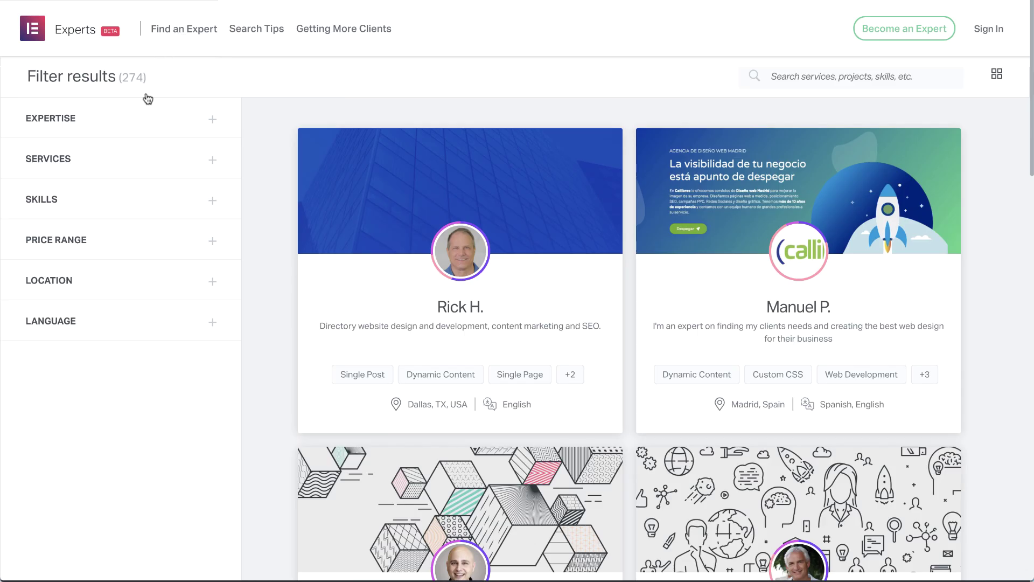
- Filter experts to Design, open a product designer's profile and services, then open their contact form
click(136, 112)
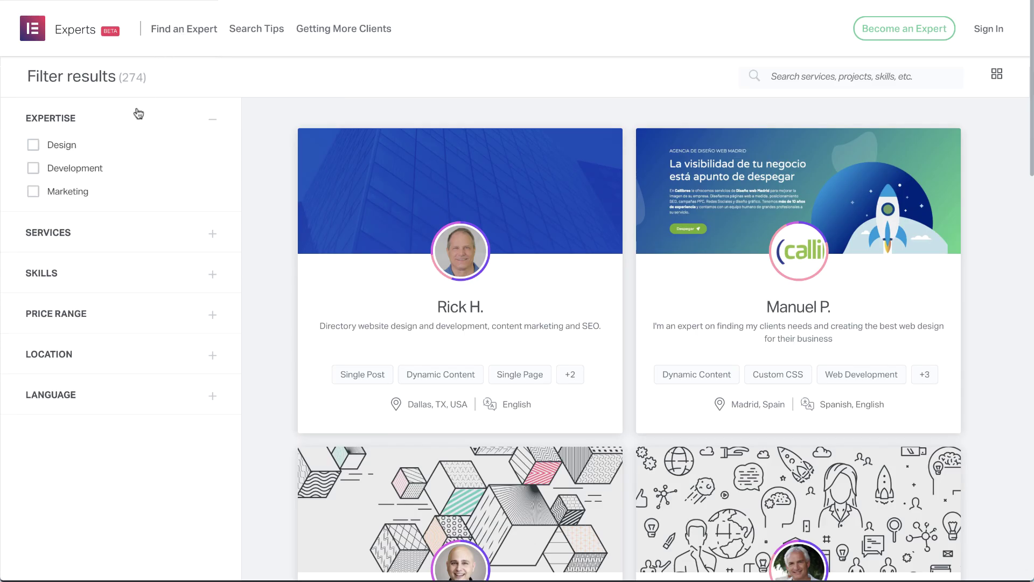
click(82, 151)
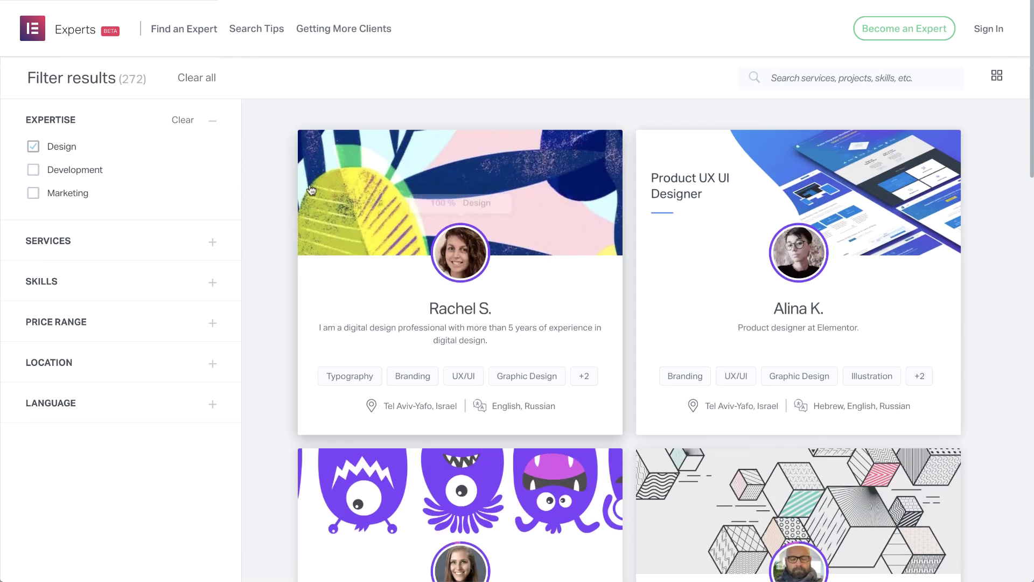
click(685, 249)
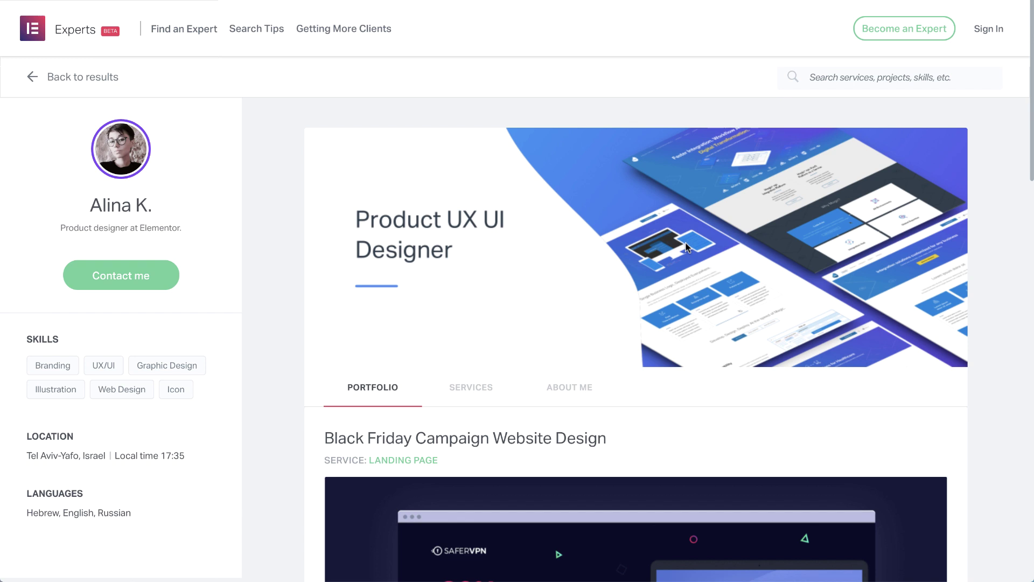
click(455, 386)
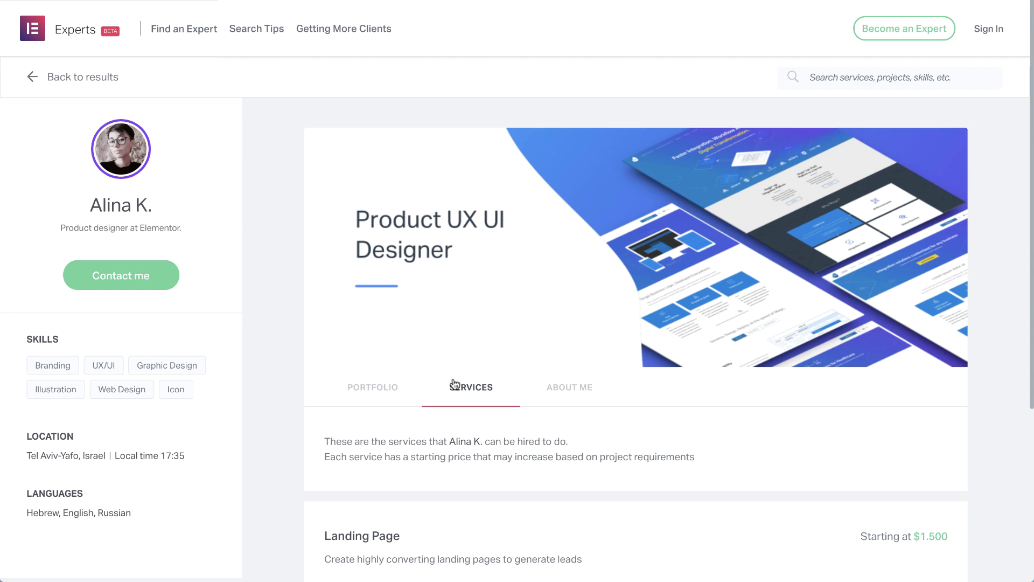
click(156, 269)
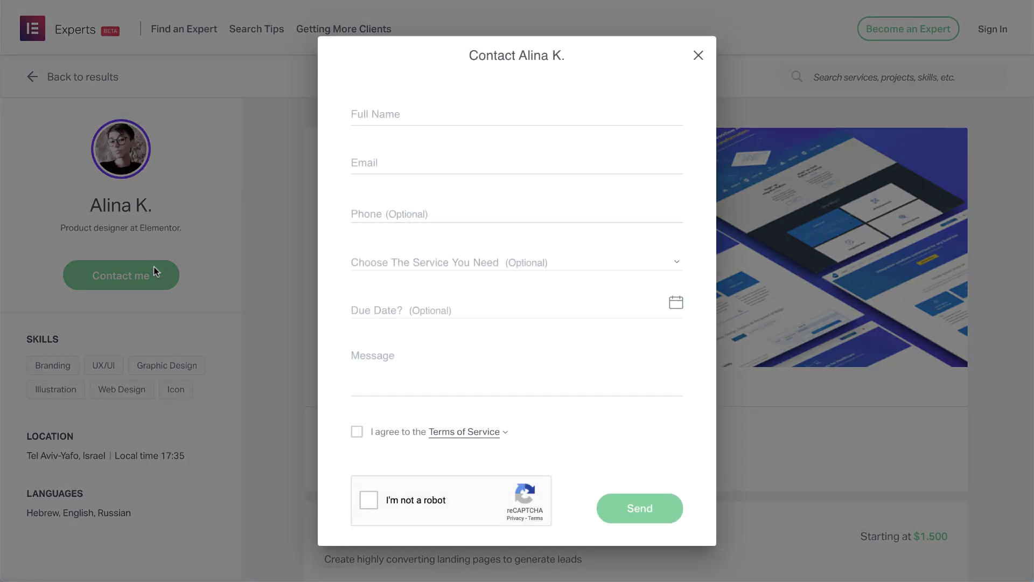